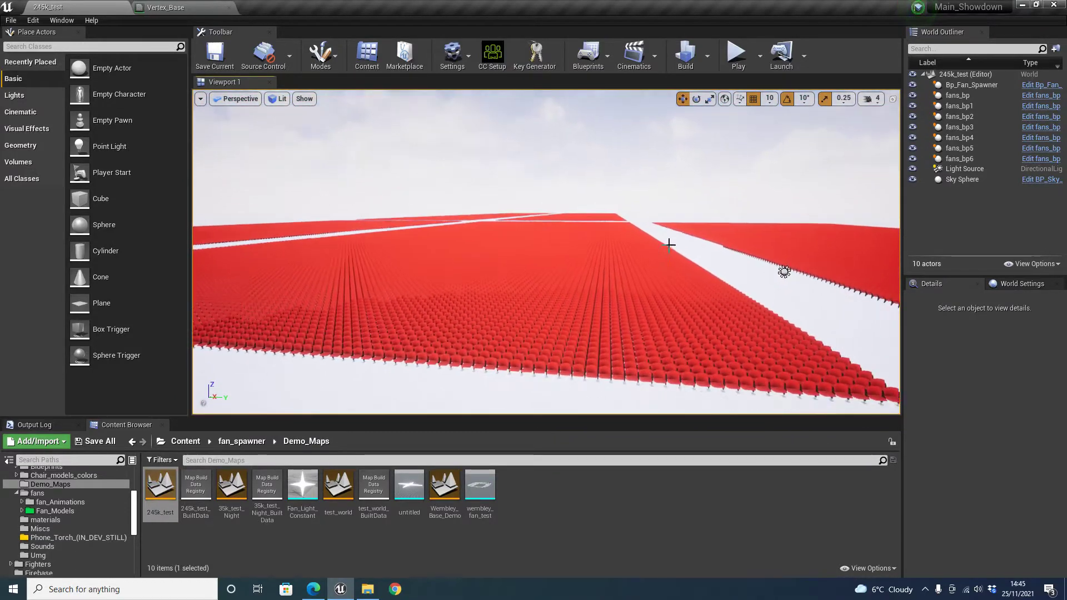
# Look over the red seat blocks of the 245k_test level and open a second viewport, Viewport 2.
pyautogui.moveTo(536, 224); pyautogui.dragTo(536, 224, button='right')
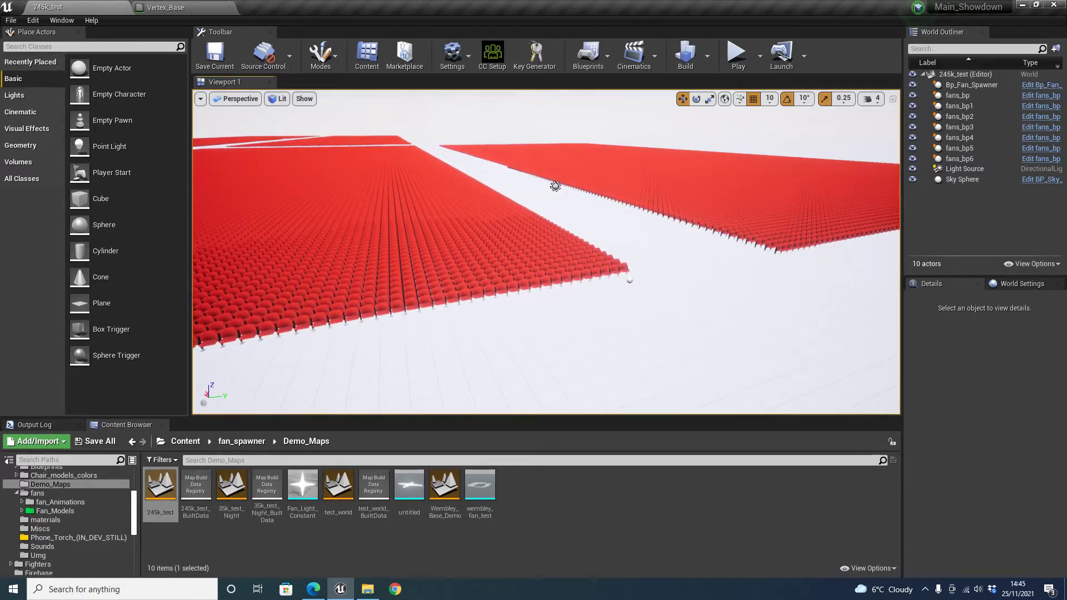
pyautogui.moveTo(536, 224); pyautogui.dragTo(515, 222, button='right')
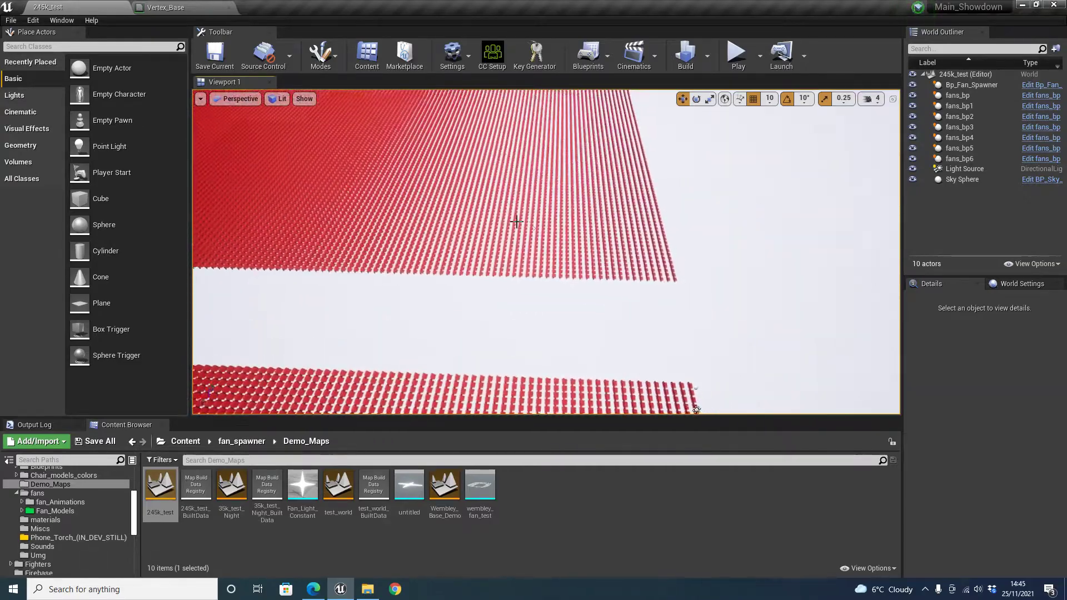
pyautogui.moveTo(514, 342); pyautogui.dragTo(510, 341, button='right')
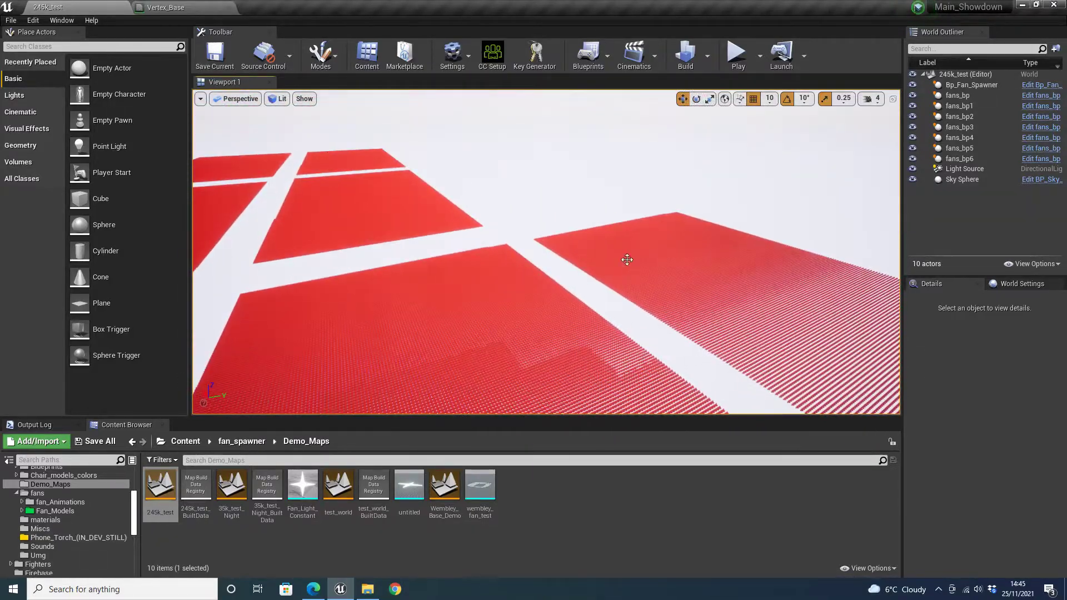
pyautogui.moveTo(433, 338); pyautogui.dragTo(435, 317, button='right')
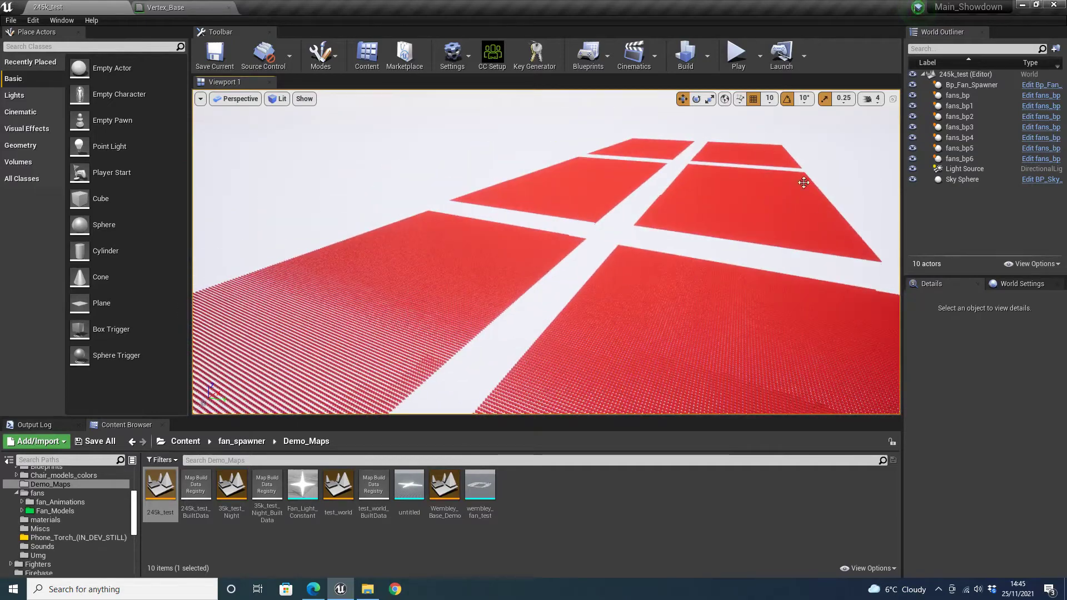
pyautogui.moveTo(698, 259); pyautogui.dragTo(633, 258, button='right')
pyautogui.click(73, 21)
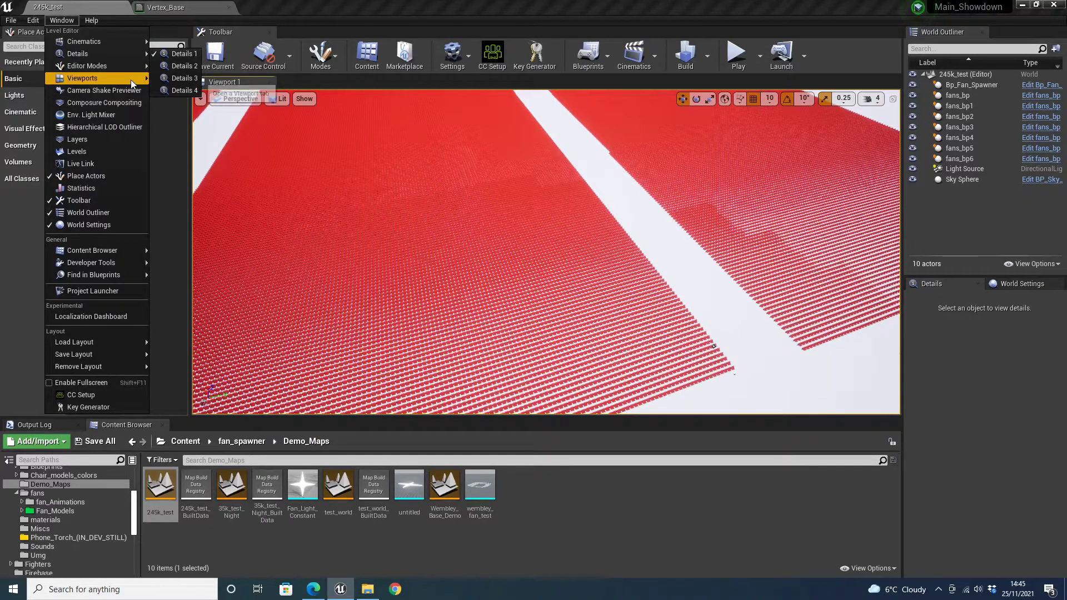
pyautogui.moveTo(131, 79)
pyautogui.click(186, 90)
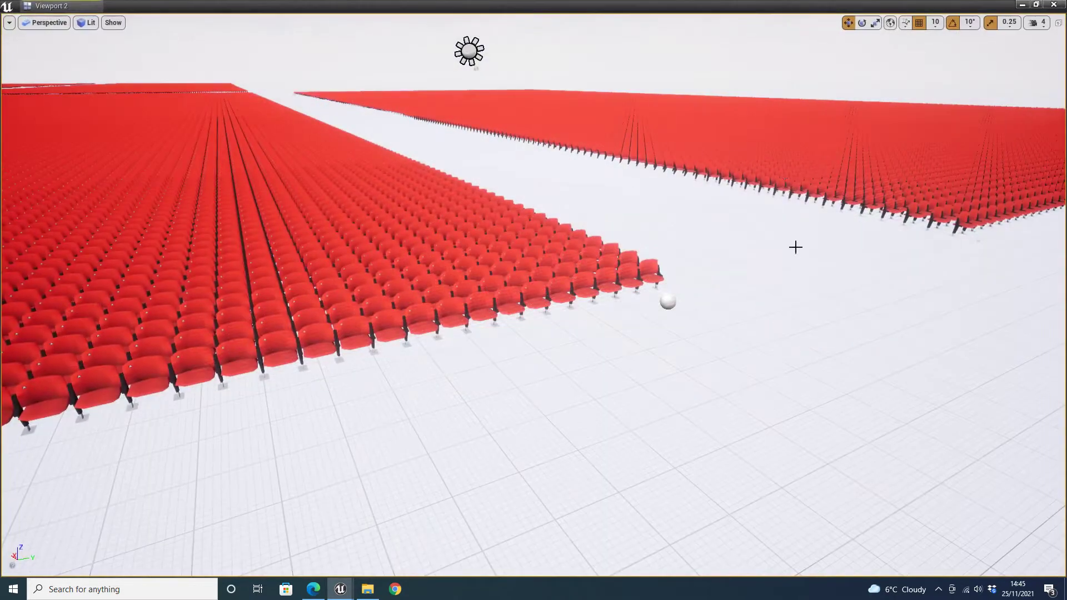
# Turn on the FPS display in Viewport 2 with the seat blocks in view.
pyautogui.moveTo(796, 245); pyautogui.dragTo(796, 245, button='right')
pyautogui.moveTo(760, 314); pyautogui.dragTo(760, 314, button='right')
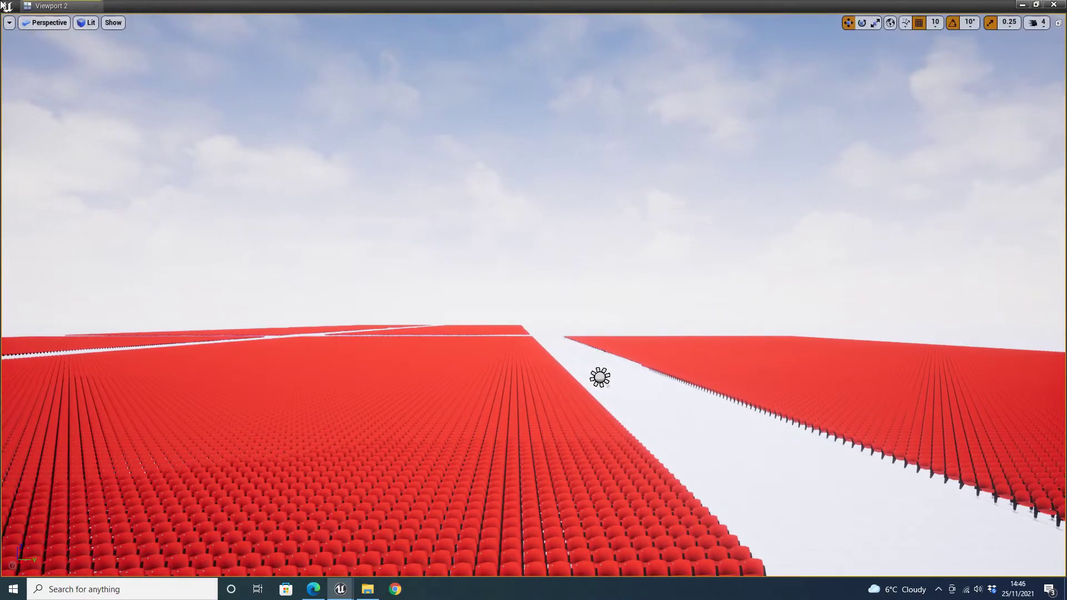
pyautogui.click(5, 25)
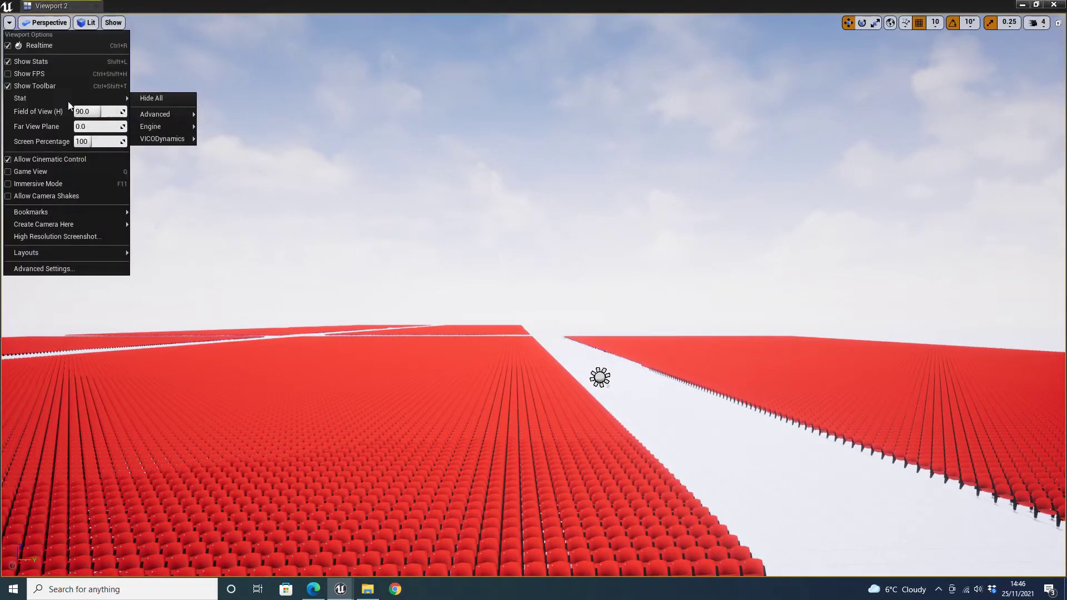
pyautogui.click(29, 74)
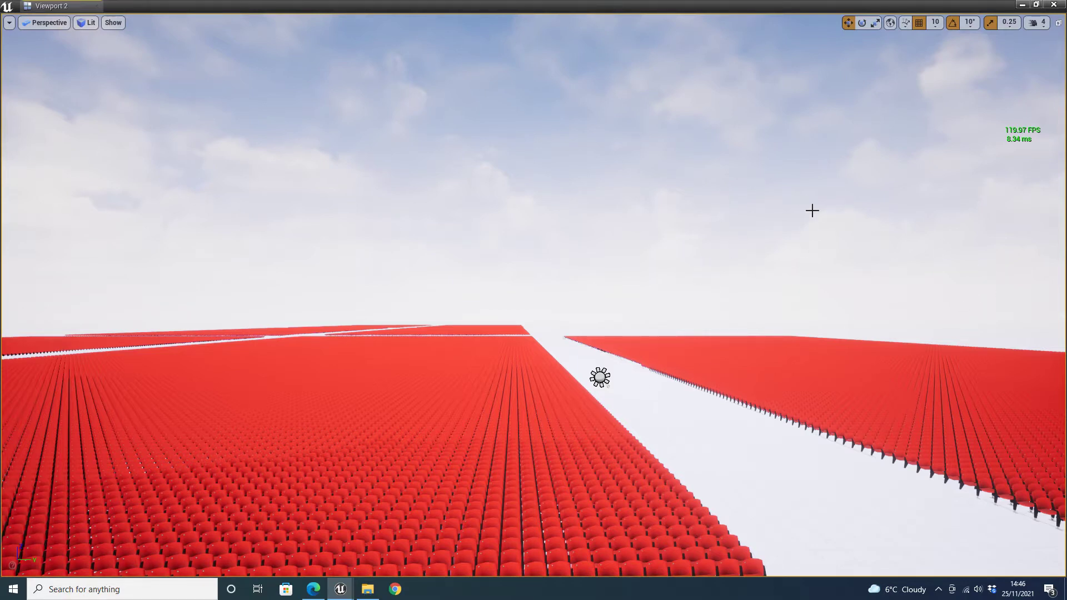
# Play the level in Viewport 2 and fly up to the front rows of the crowd.
pyautogui.hotkey('alt', 'p')
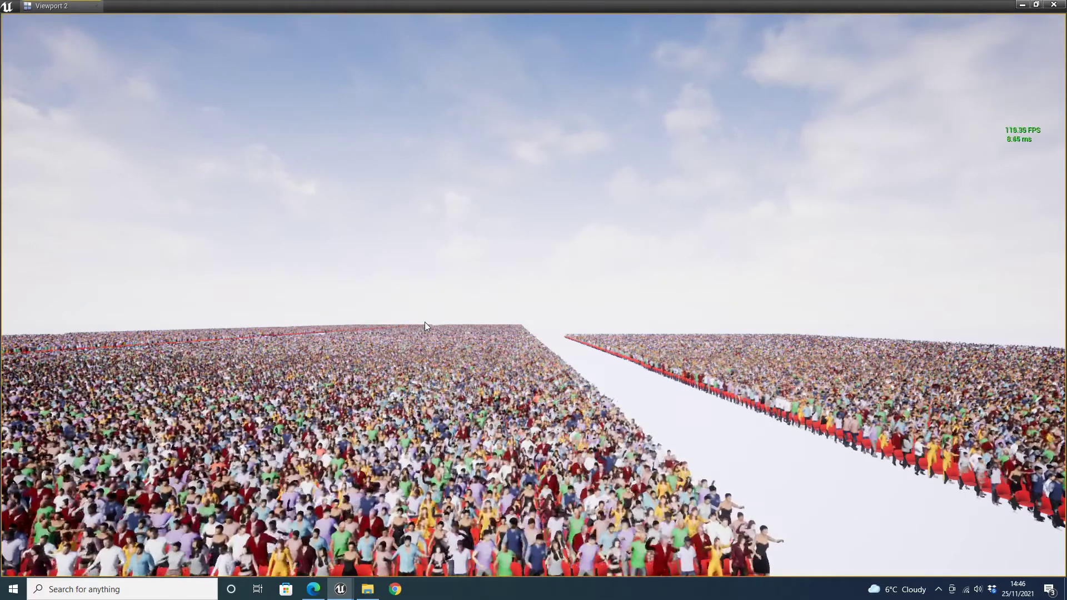
pyautogui.click(470, 262)
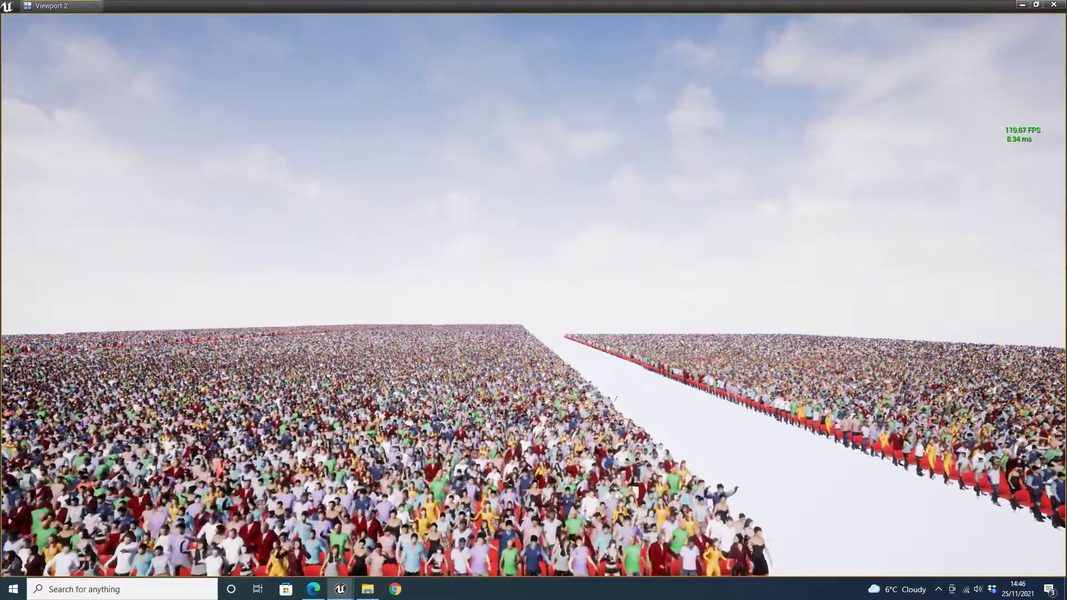
pyautogui.press('s')
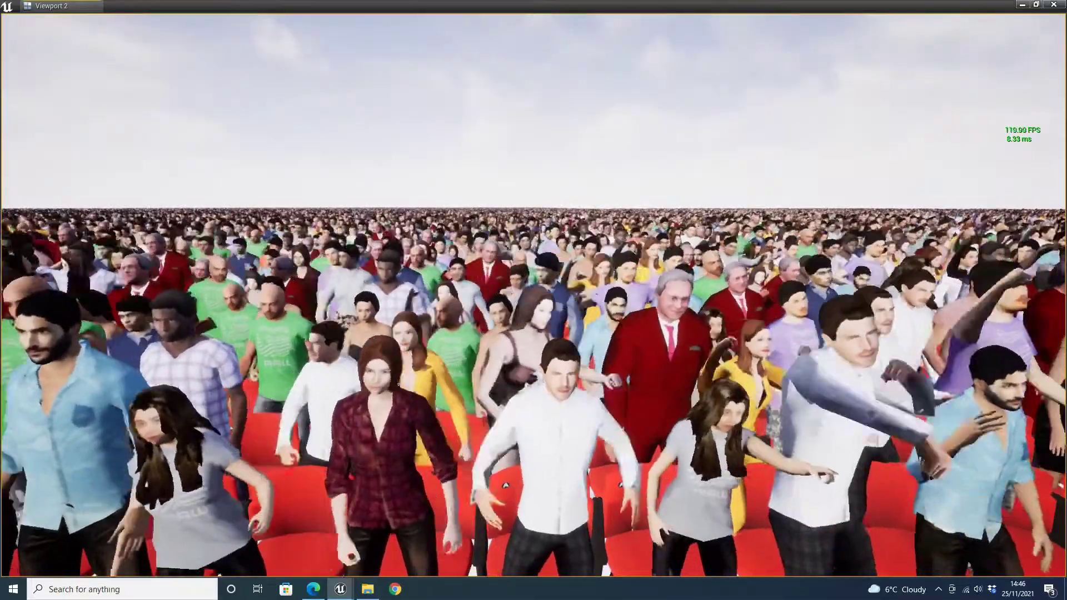
# Freeze the rendering of the running crowd with the FreezeRendering console command, inspect the frozen fans and end the play session.
pyautogui.press('`')
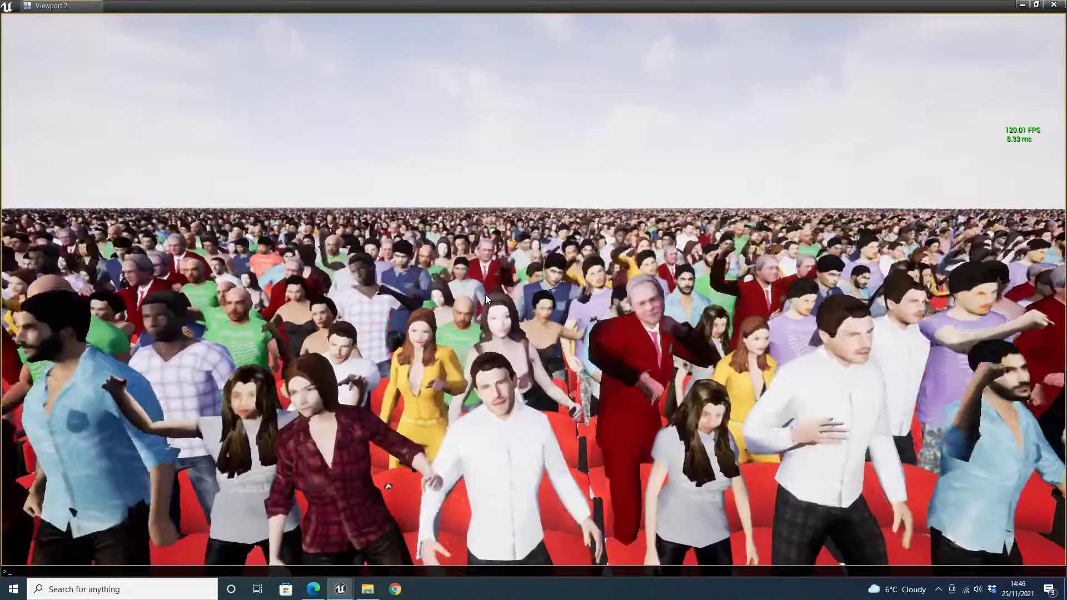
pyautogui.write('fre')
pyautogui.press('Up')
pyautogui.press('Up')
pyautogui.press('Up')
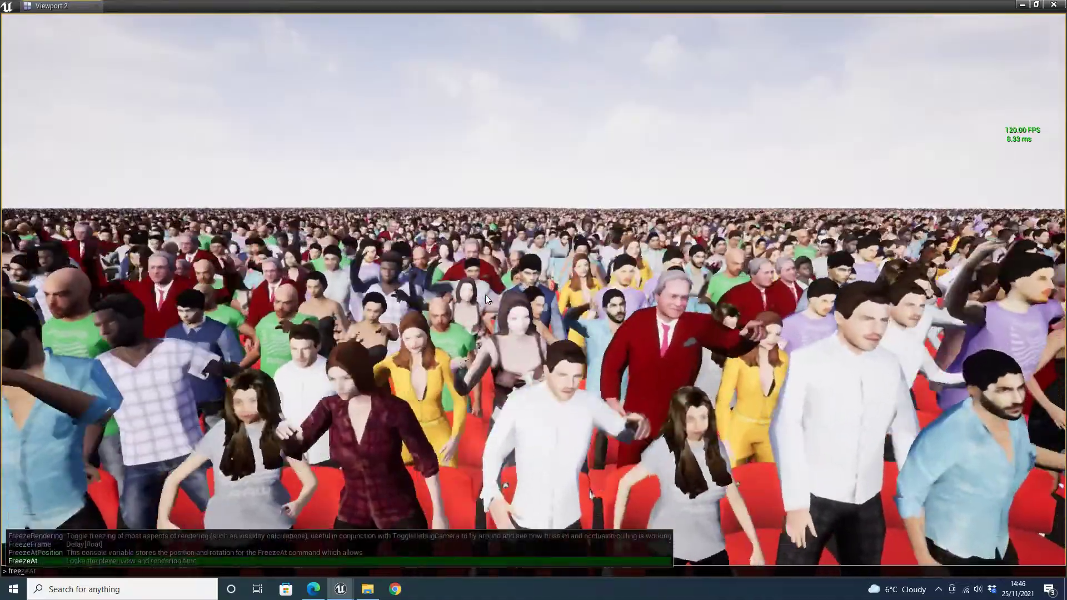
pyautogui.press('Return')
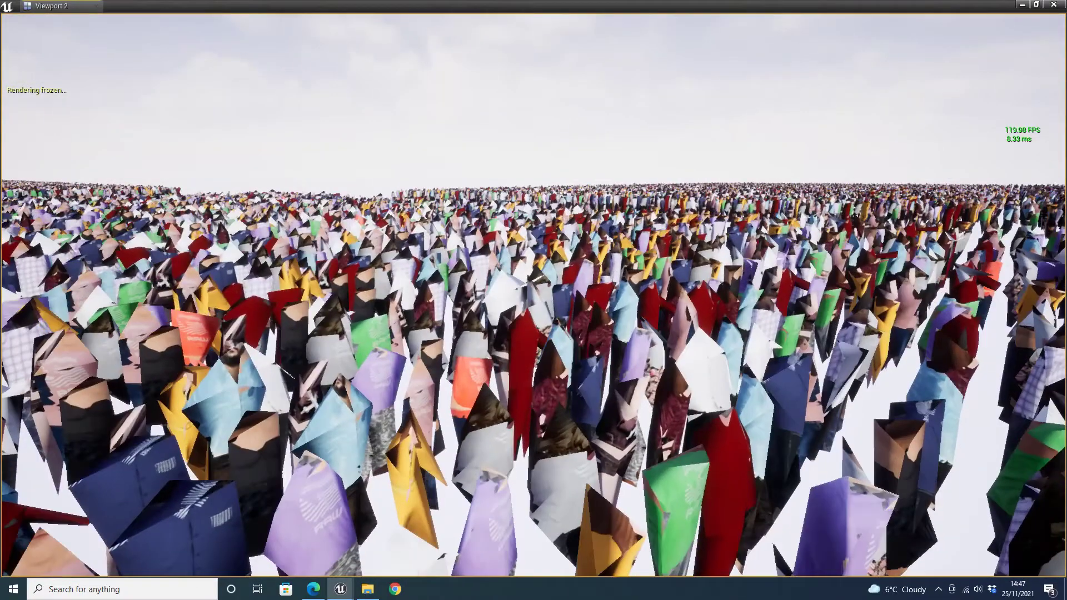
pyautogui.press('Escape')
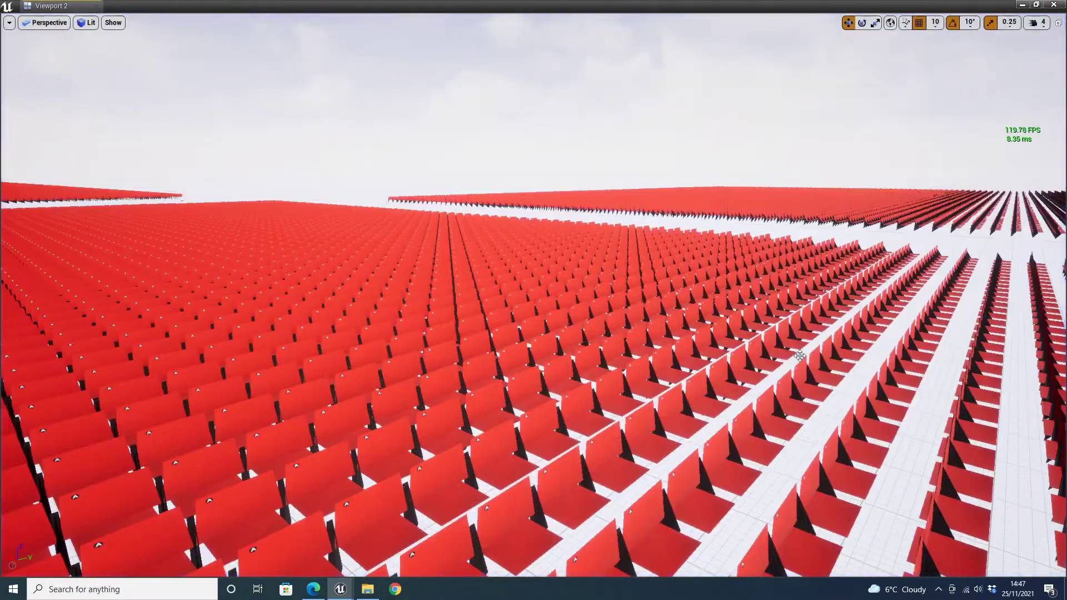
# Inspect the empty seats up close, and open the 35k_test_Night level from the Demo_Maps folder.
pyautogui.moveTo(800, 355); pyautogui.dragTo(856, 398, button='right')
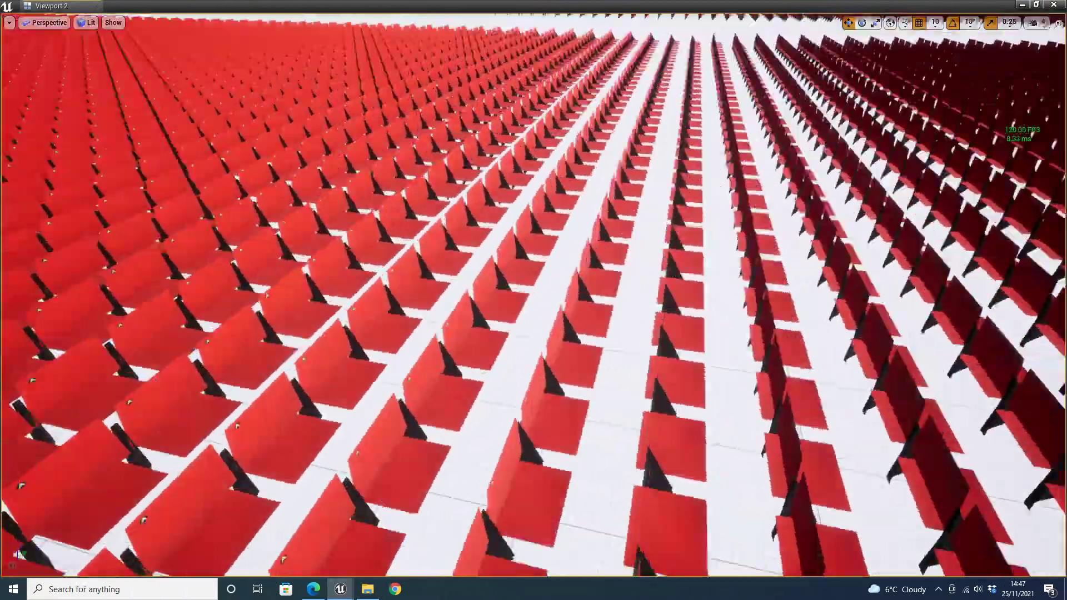
pyautogui.moveTo(770, 407); pyautogui.dragTo(762, 401, button='right')
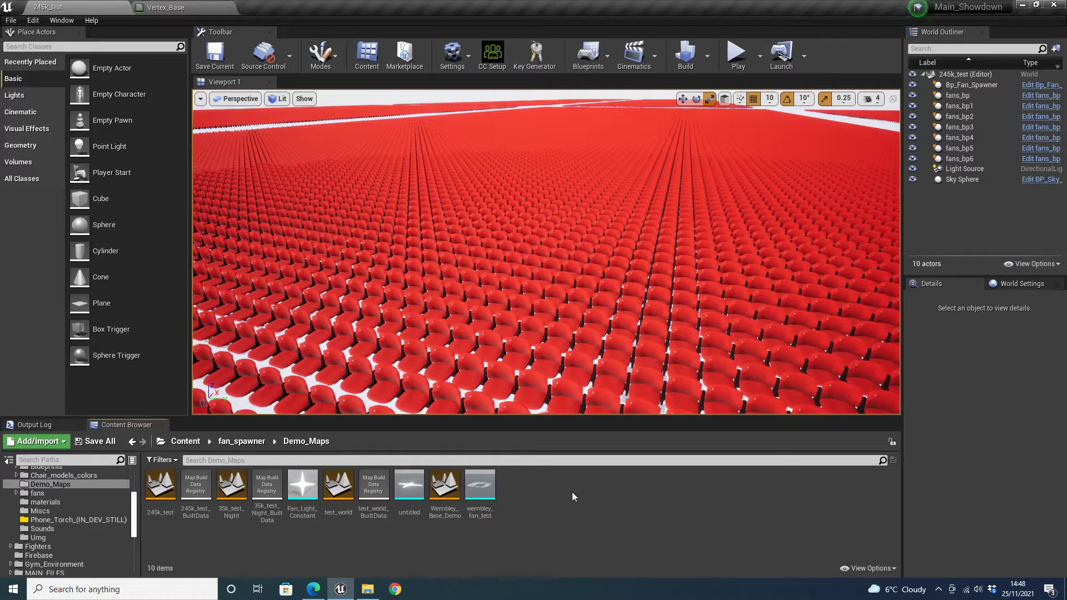
pyautogui.doubleClick(232, 494)
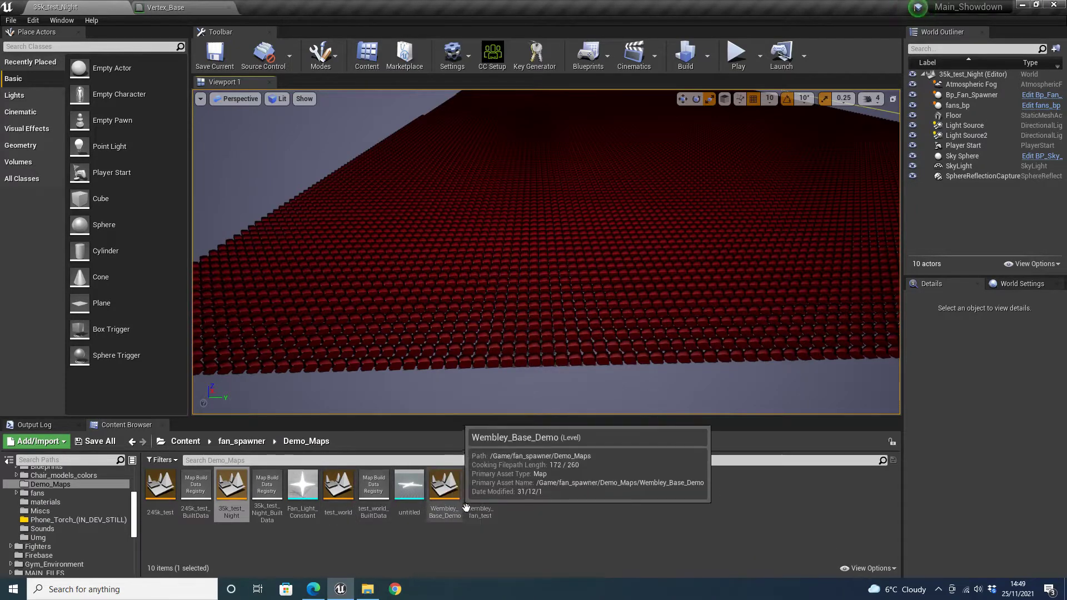
# Look over the night level's seat block and open its Level Blueprint.
pyautogui.moveTo(457, 300); pyautogui.dragTo(508, 206, button='right')
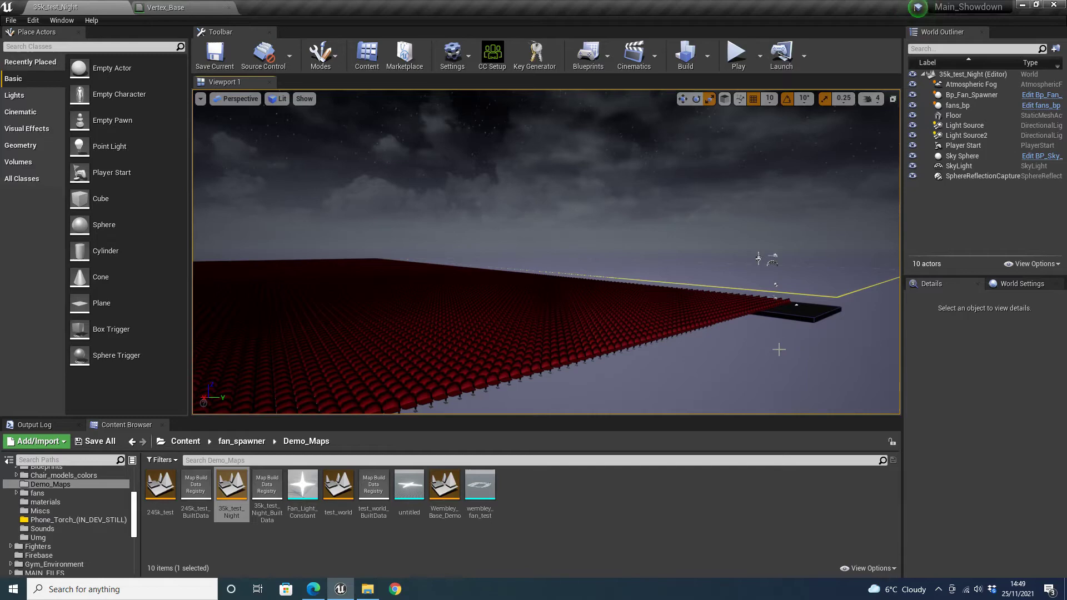
pyautogui.moveTo(560, 361); pyautogui.dragTo(571, 408, button='right')
pyautogui.press('w')
pyautogui.moveTo(503, 350); pyautogui.dragTo(503, 334, button='right')
pyautogui.click(588, 56)
pyautogui.click(617, 138)
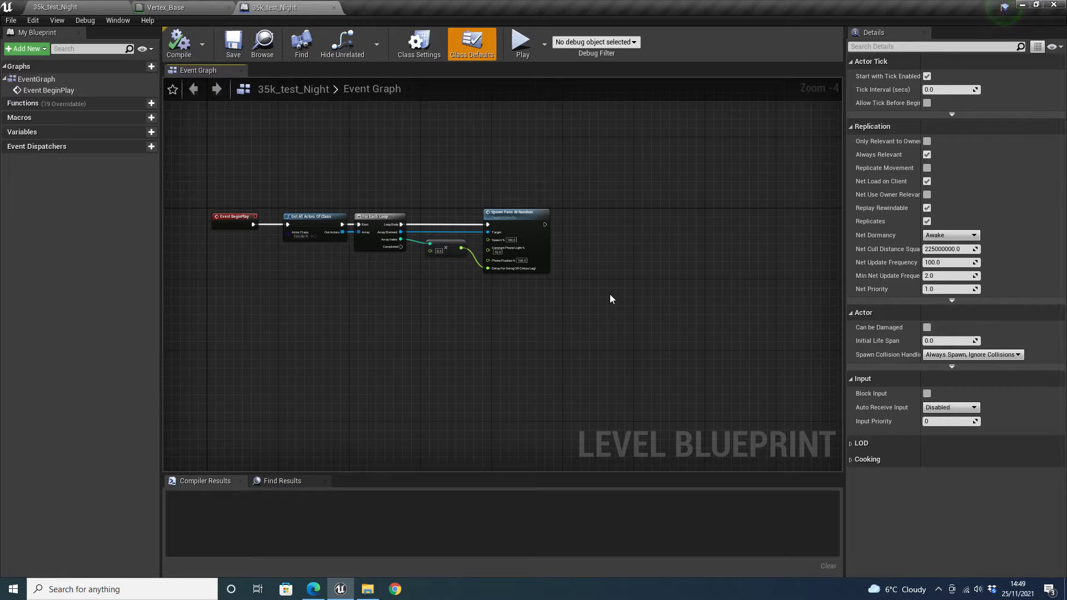
# Review the BeginPlay node chain and open the definition of the Spawn Fans At Random event in fans_bp.
pyautogui.scroll(4, 488, 271)
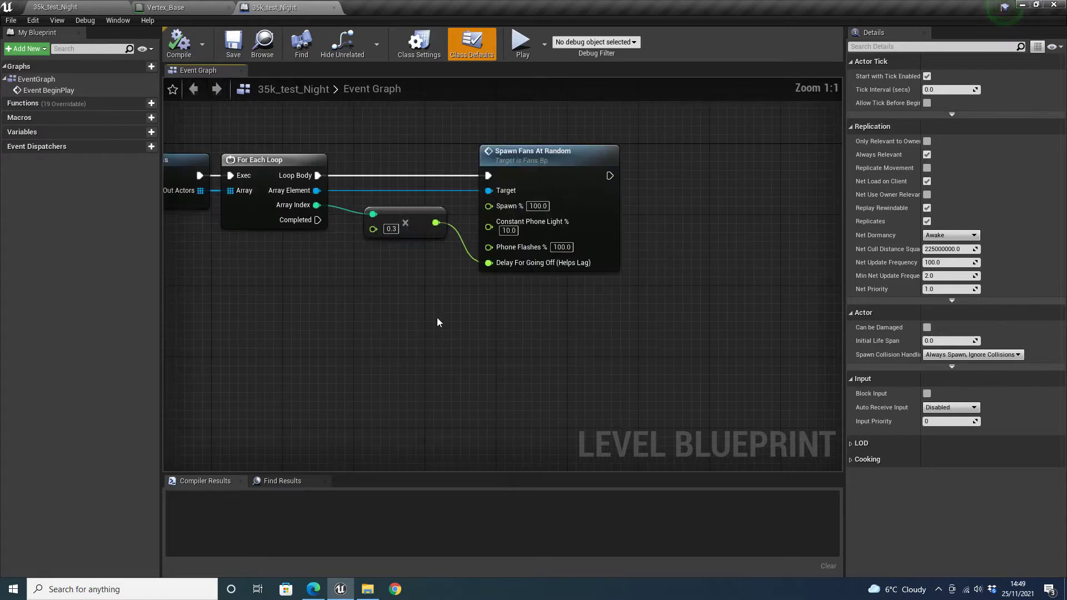
pyautogui.moveTo(414, 286); pyautogui.dragTo(539, 317, button='right')
pyautogui.moveTo(322, 267); pyautogui.dragTo(406, 305, button='right')
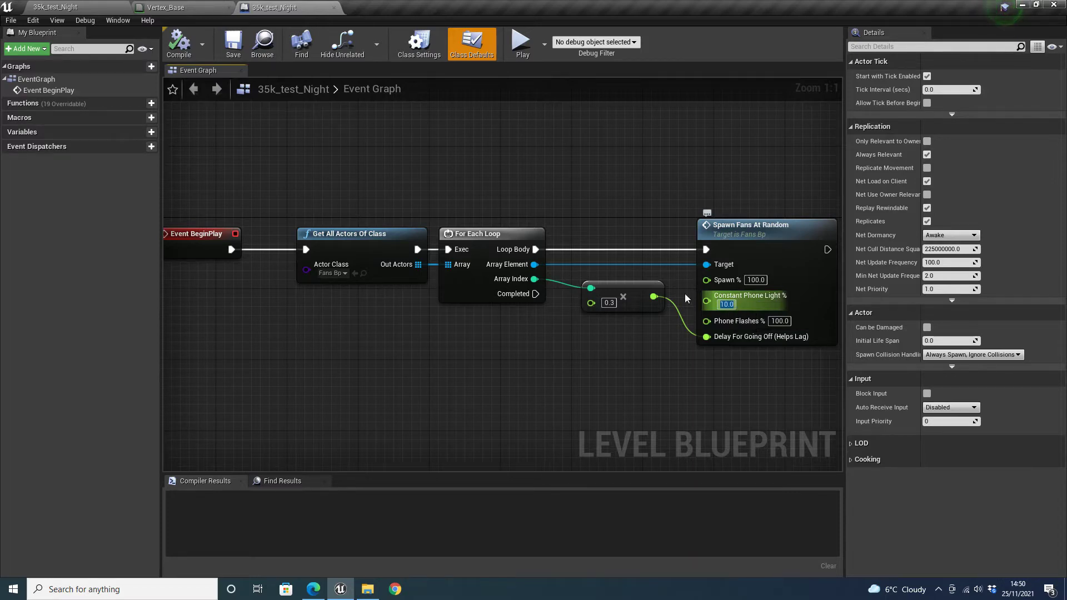
pyautogui.click(489, 177)
pyautogui.doubleClick(795, 268)
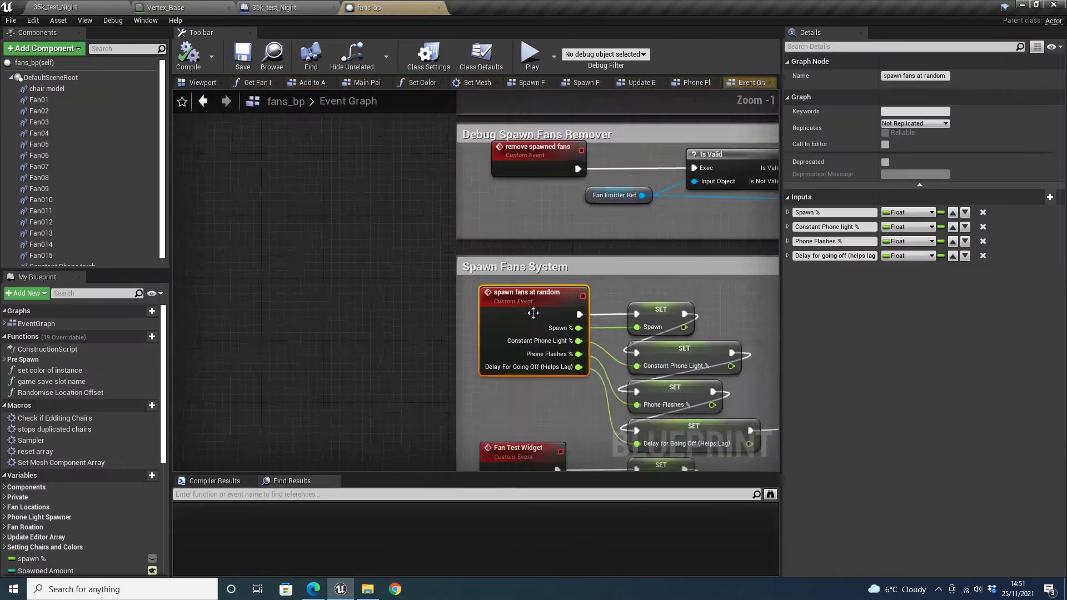
# Open the Spawn Fans collapsed graph and examine its nodes through to the Set Mesh Component Array section.
pyautogui.moveTo(520, 271); pyautogui.dragTo(572, 245, button='right')
pyautogui.scroll(4, 572, 245)
pyautogui.doubleClick(571, 245)
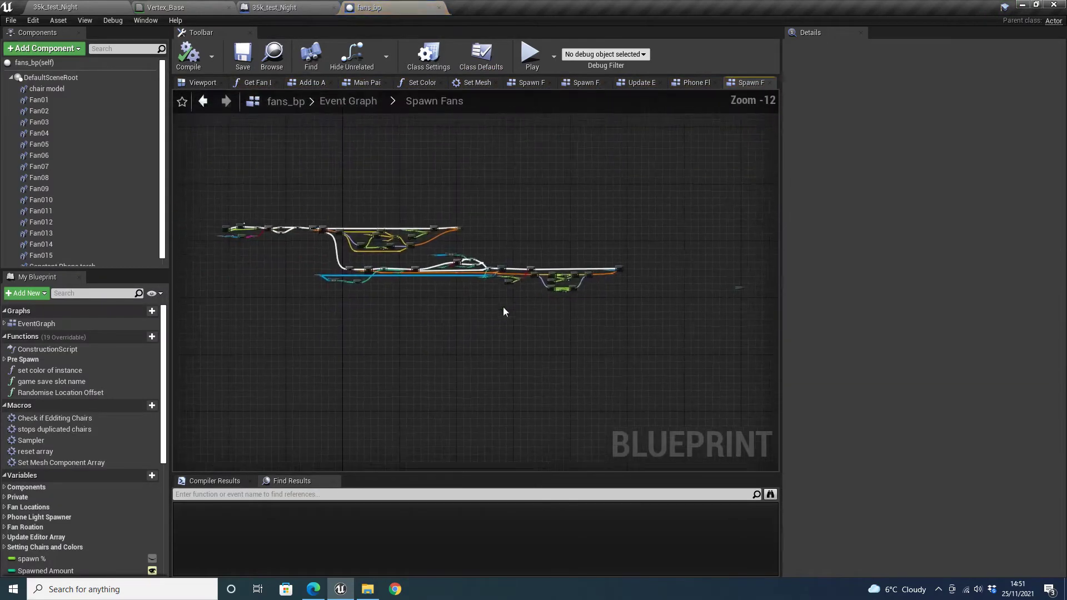
pyautogui.scroll(9, 374, 211)
pyautogui.moveTo(426, 244); pyautogui.dragTo(206, 302, button='right')
pyautogui.moveTo(533, 207); pyautogui.dragTo(476, 252, button='right')
pyautogui.scroll(-3, 304, 258)
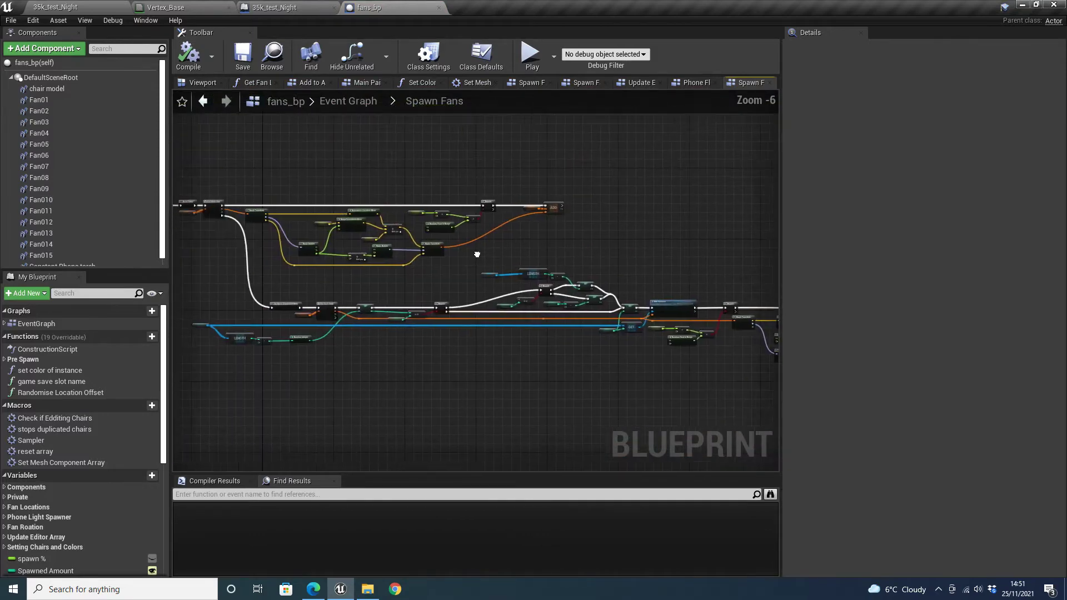
pyautogui.moveTo(704, 302); pyautogui.dragTo(400, 336, button='right')
pyautogui.scroll(4, 505, 358)
pyautogui.moveTo(605, 385); pyautogui.dragTo(573, 284, button='right')
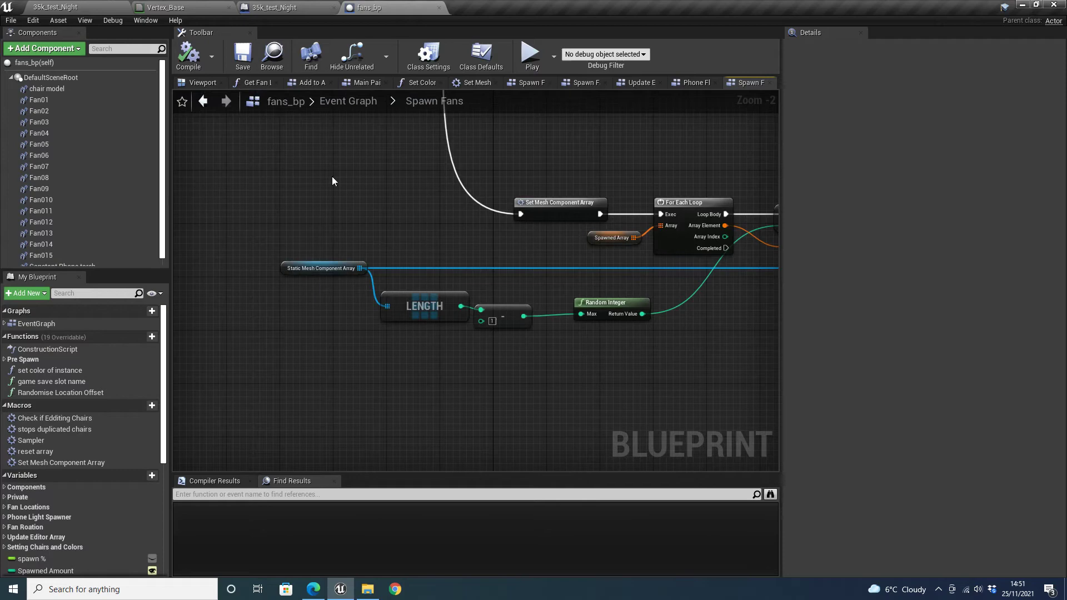
# Return to the fans_bp Event Graph and open the Phone Flashes collapsed graph in the event tick section.
pyautogui.click(338, 104)
pyautogui.scroll(-8, 431, 326)
pyautogui.moveTo(544, 350); pyautogui.dragTo(318, 78, button='right')
pyautogui.scroll(-1, 478, 311)
pyautogui.moveTo(393, 202); pyautogui.dragTo(560, 320, button='right')
pyautogui.scroll(5, 472, 234)
pyautogui.scroll(4, 453, 235)
pyautogui.moveTo(482, 198); pyautogui.dragTo(658, 470, button='right')
pyautogui.moveTo(403, 286); pyautogui.dragTo(509, 396, button='right')
pyautogui.scroll(2, 455, 331)
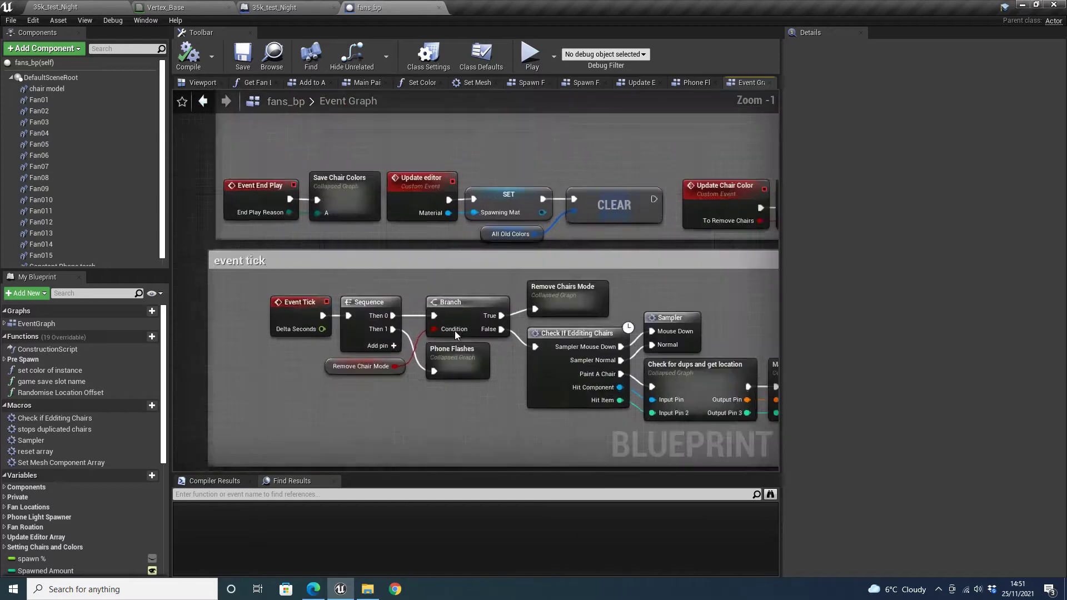
pyautogui.doubleClick(454, 345)
# Examine the Phone Flashes graph, including the light respawn timing nodes and the Spawned Array length checks at its start.
pyautogui.scroll(5, 452, 343)
pyautogui.moveTo(461, 296); pyautogui.dragTo(323, 369, button='right')
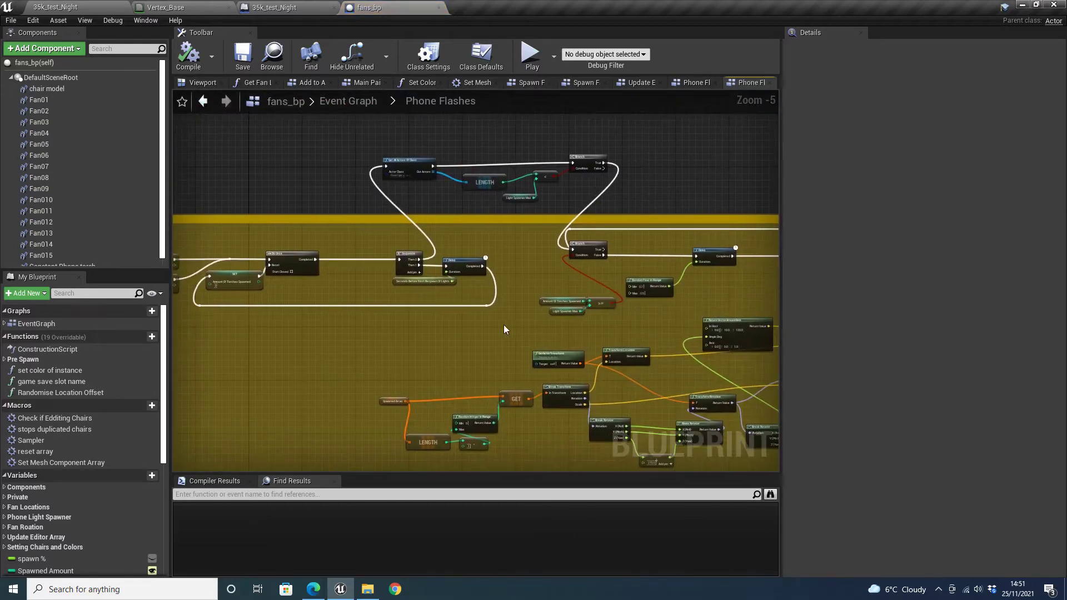
pyautogui.moveTo(503, 325); pyautogui.dragTo(416, 334, button='right')
pyautogui.moveTo(266, 323); pyautogui.dragTo(621, 321, button='right')
pyautogui.moveTo(378, 329); pyautogui.dragTo(512, 342, button='right')
pyautogui.scroll(5, 514, 338)
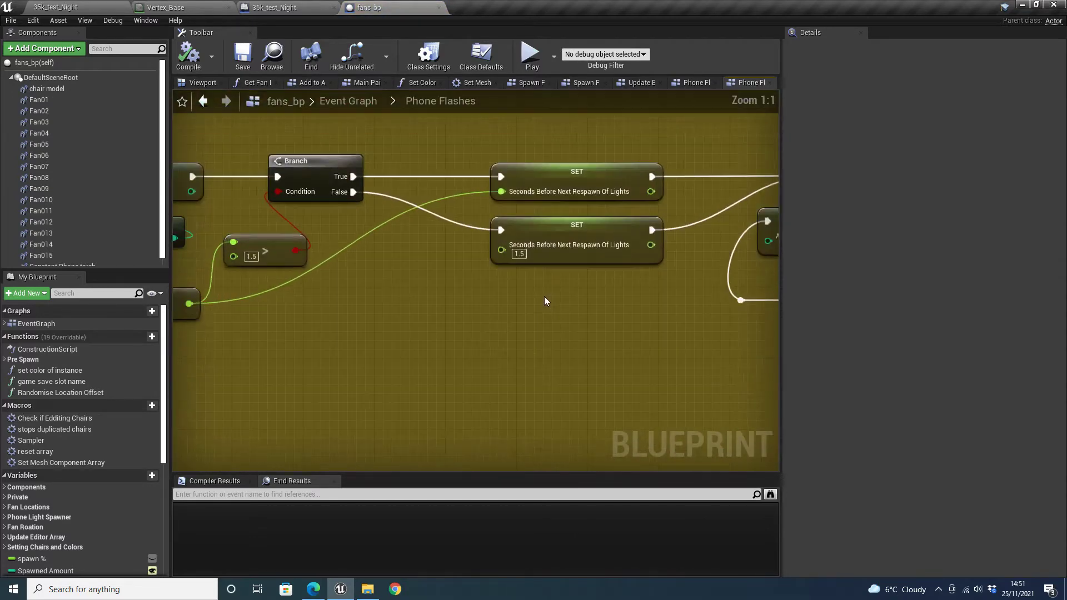
pyautogui.scroll(-5, 543, 321)
pyautogui.moveTo(202, 323); pyautogui.dragTo(483, 344, button='right')
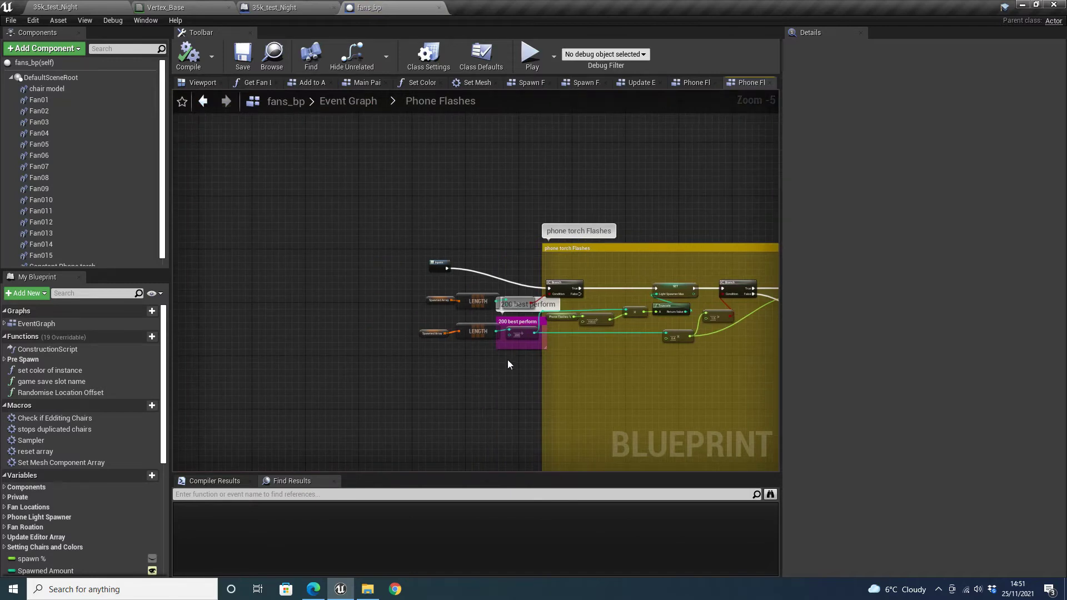
pyautogui.scroll(5, 509, 350)
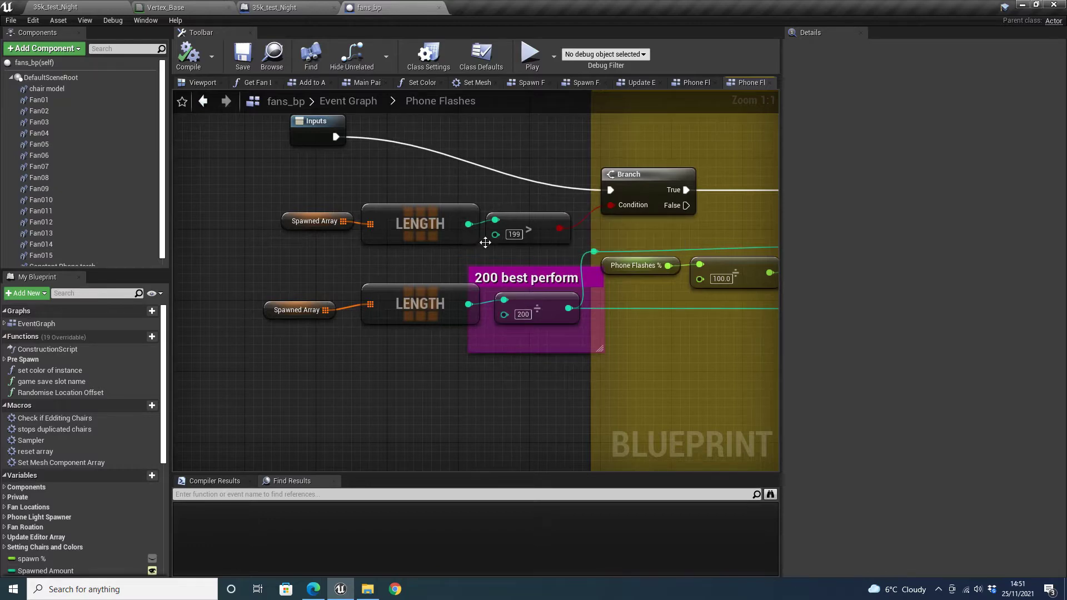
pyautogui.moveTo(485, 242); pyautogui.dragTo(172, 40, button='right')
# Leave the Phone Flashes graph, return to the 35k_test_Night level and play it in the viewport.
pyautogui.click(202, 100)
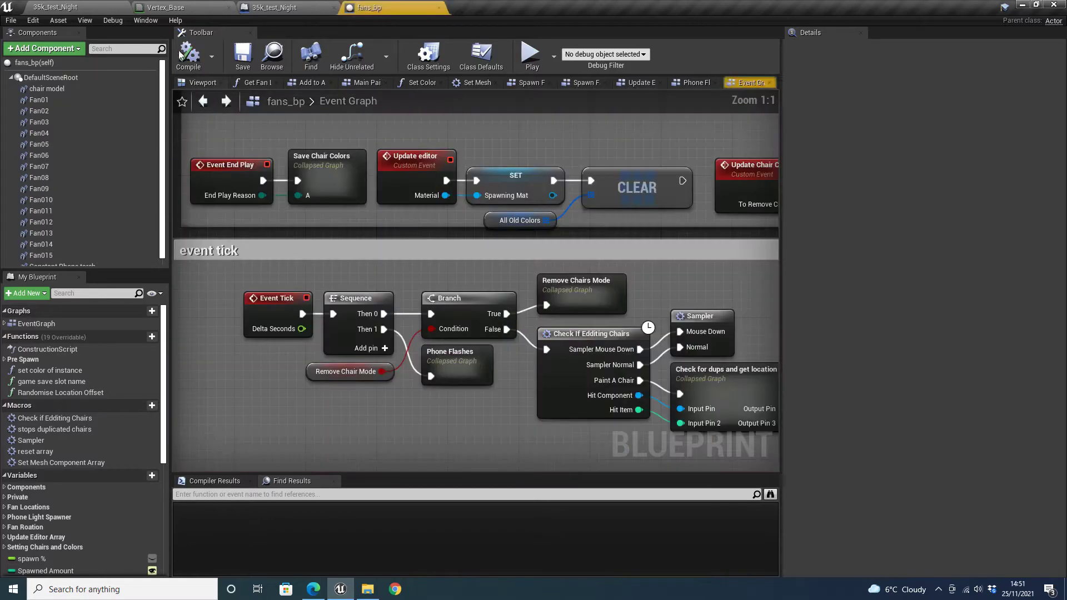
pyautogui.click(81, 6)
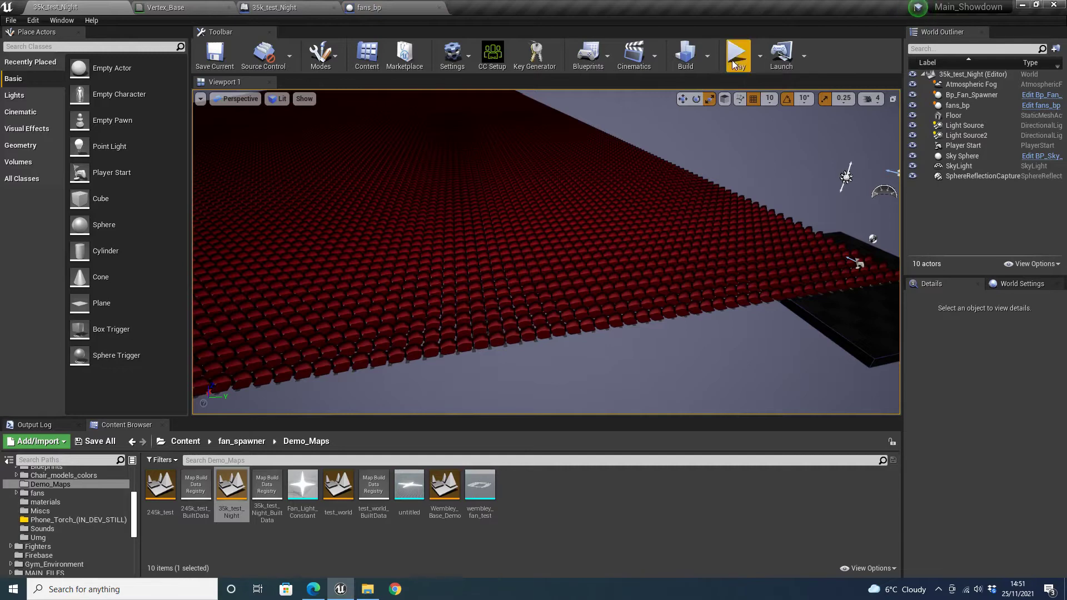
pyautogui.hotkey('alt', 'p')
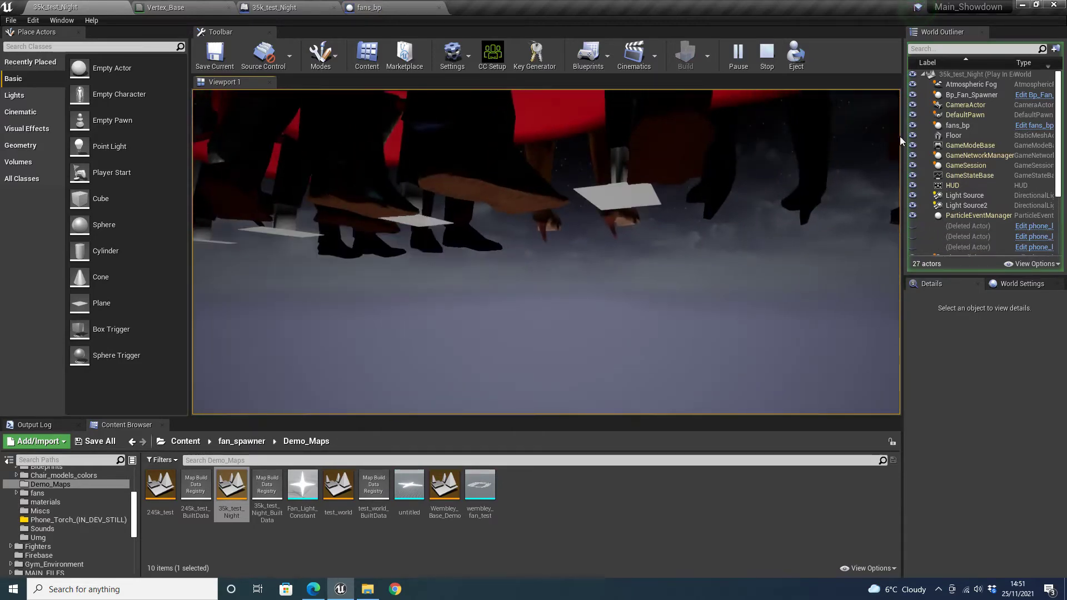
# Stop the play session and delete the player start actor from the 35k_test_Night level.
pyautogui.press('Escape')
pyautogui.moveTo(761, 255); pyautogui.dragTo(826, 239, button='right')
pyautogui.click(958, 145)
pyautogui.press('Delete')
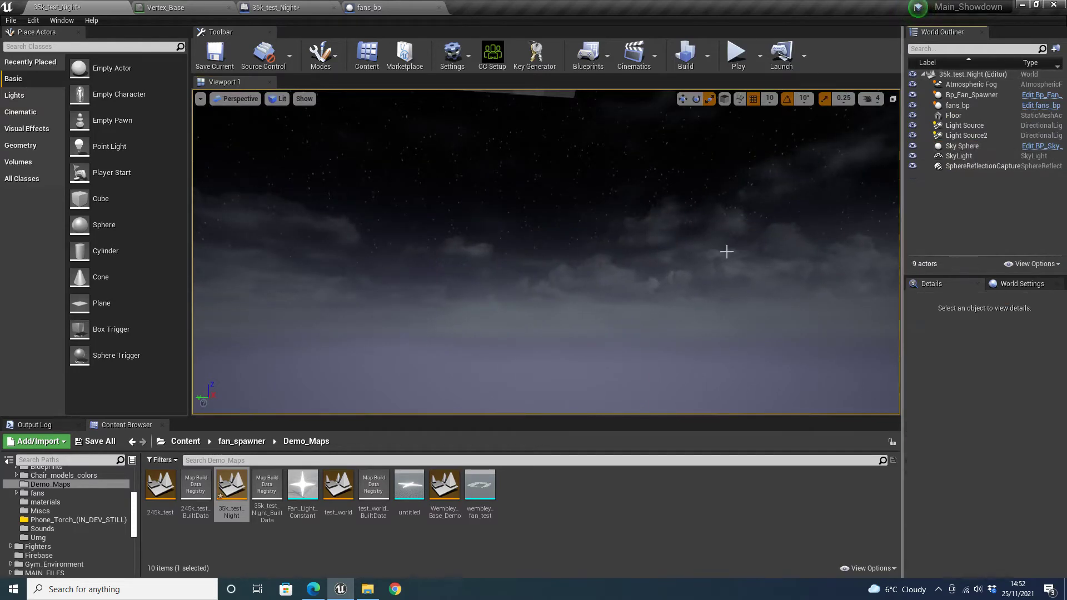
# Play the night level from a viewpoint over the red seats to inspect the fans up close, and stop it.
pyautogui.moveTo(607, 300); pyautogui.dragTo(717, 239, button='right')
pyautogui.moveTo(587, 264); pyautogui.dragTo(593, 334, button='right')
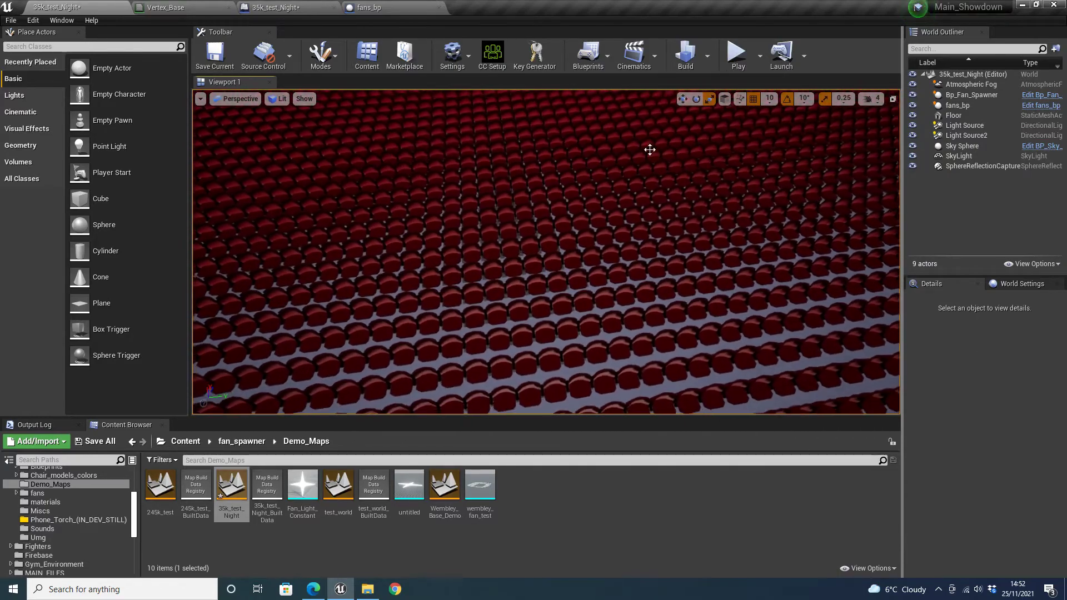
pyautogui.click(734, 56)
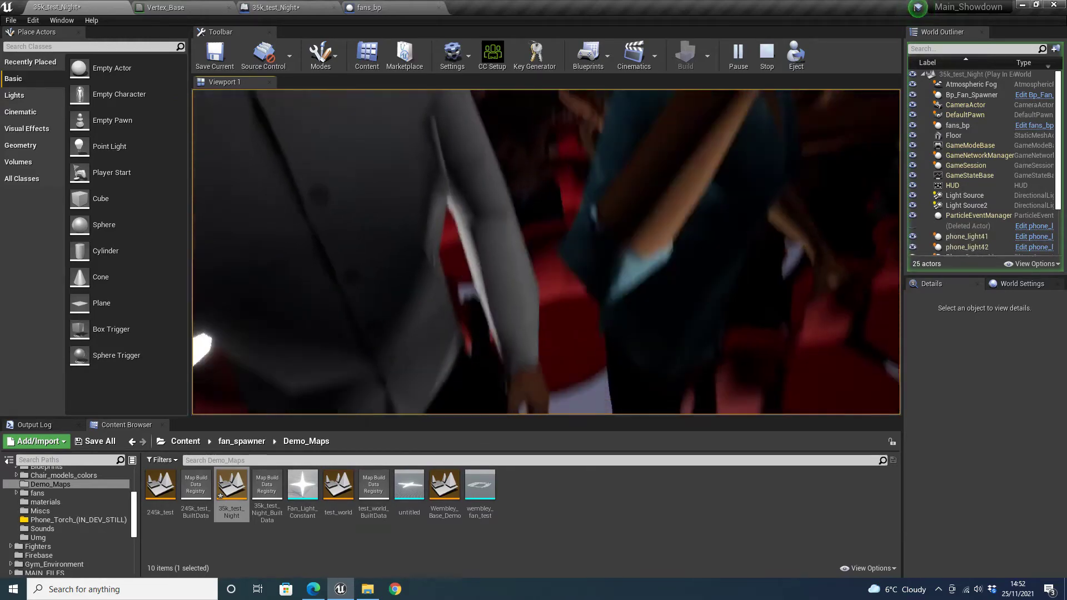
pyautogui.press('Escape')
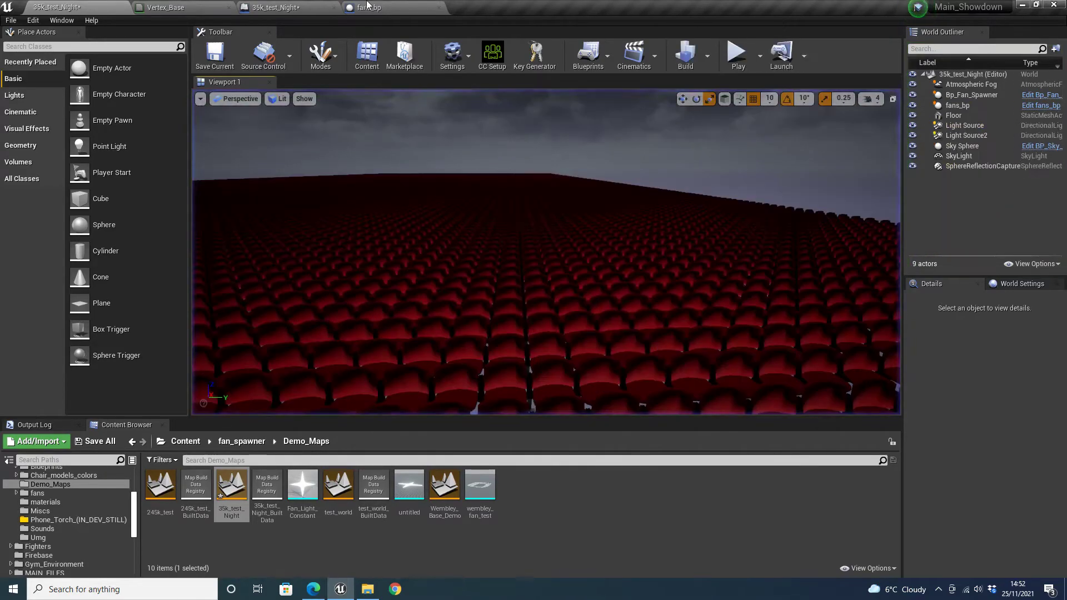
# Open the CrowdAnimation parameter collection in fan_spawner's fans folder, set Mix Anims to 0 and Animation Number to 5, and save.
pyautogui.click(242, 442)
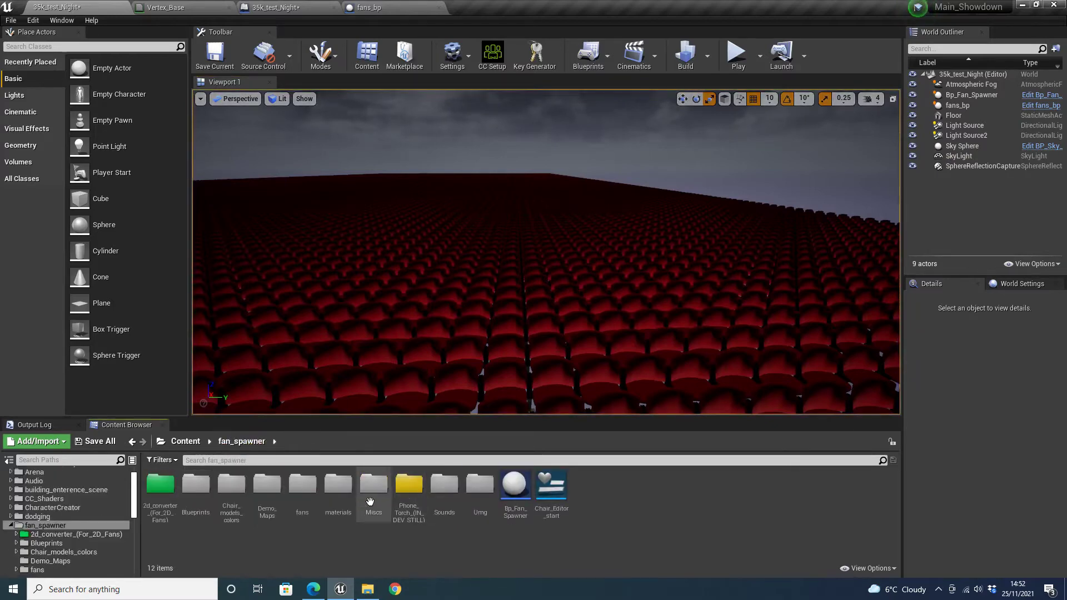
pyautogui.doubleClick(303, 488)
pyautogui.doubleClick(231, 488)
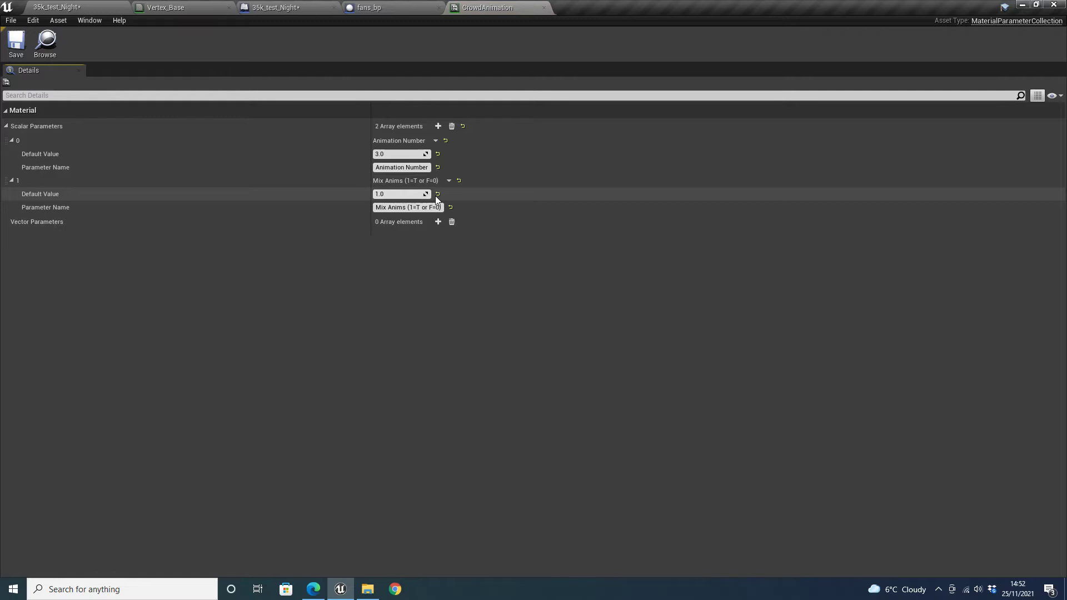
pyautogui.click(437, 194)
pyautogui.click(642, 397)
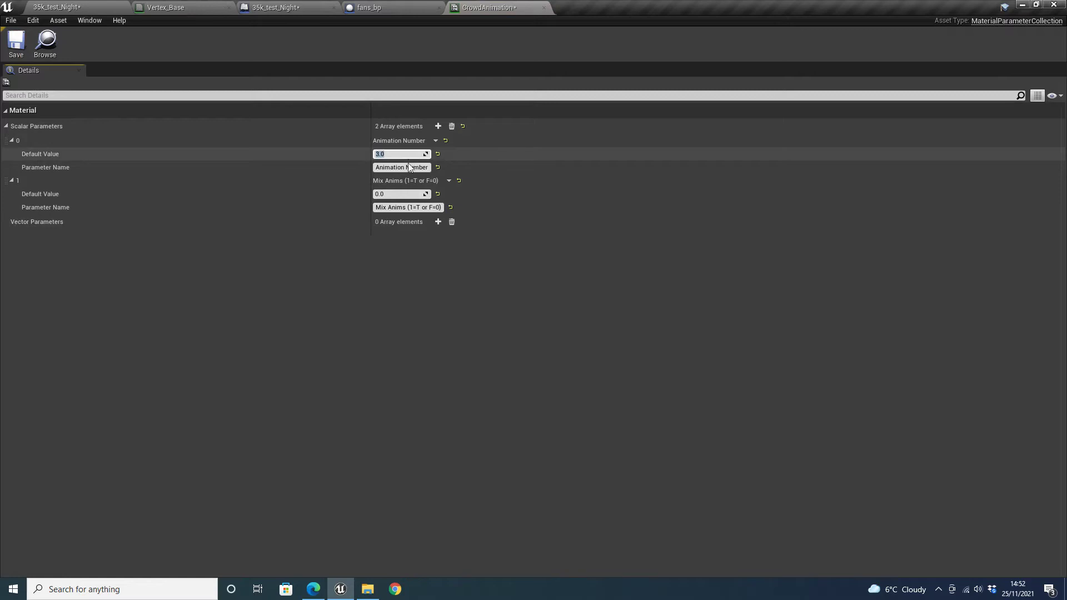
pyautogui.write('5')
pyautogui.click(13, 52)
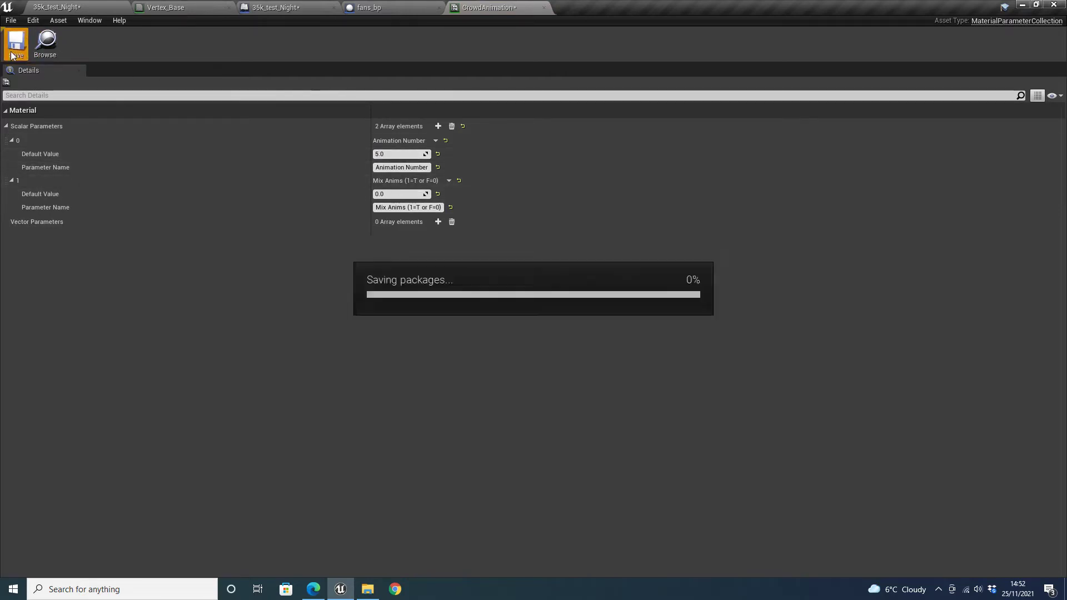
# Set the Animation Number default value in CrowdAnimation to 7 and save the collection.
pyautogui.click(341, 5)
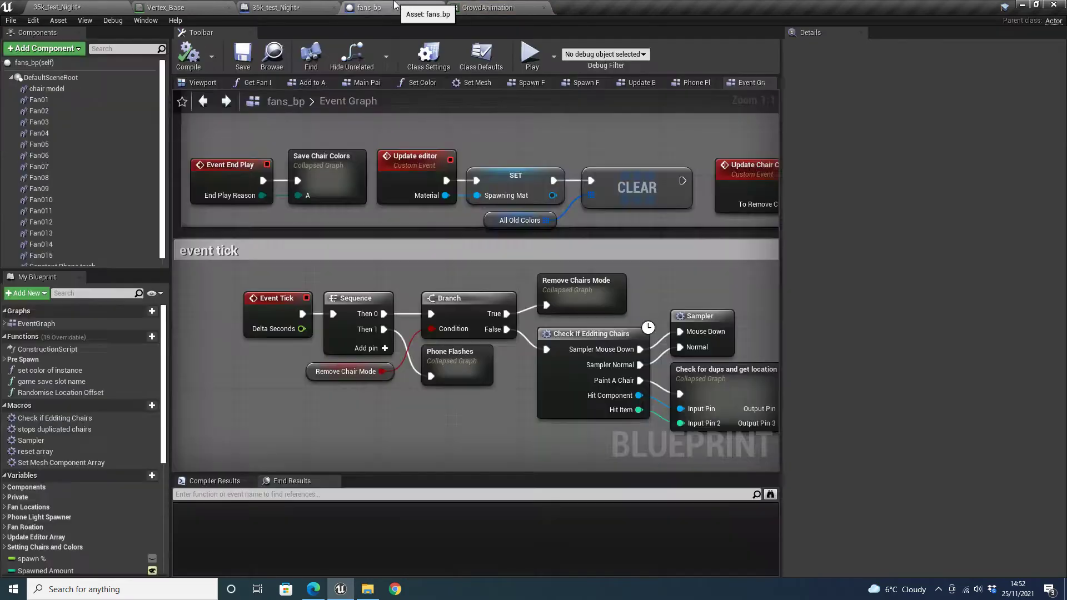
pyautogui.click(481, 7)
pyautogui.moveTo(414, 154); pyautogui.dragTo(428, 154)
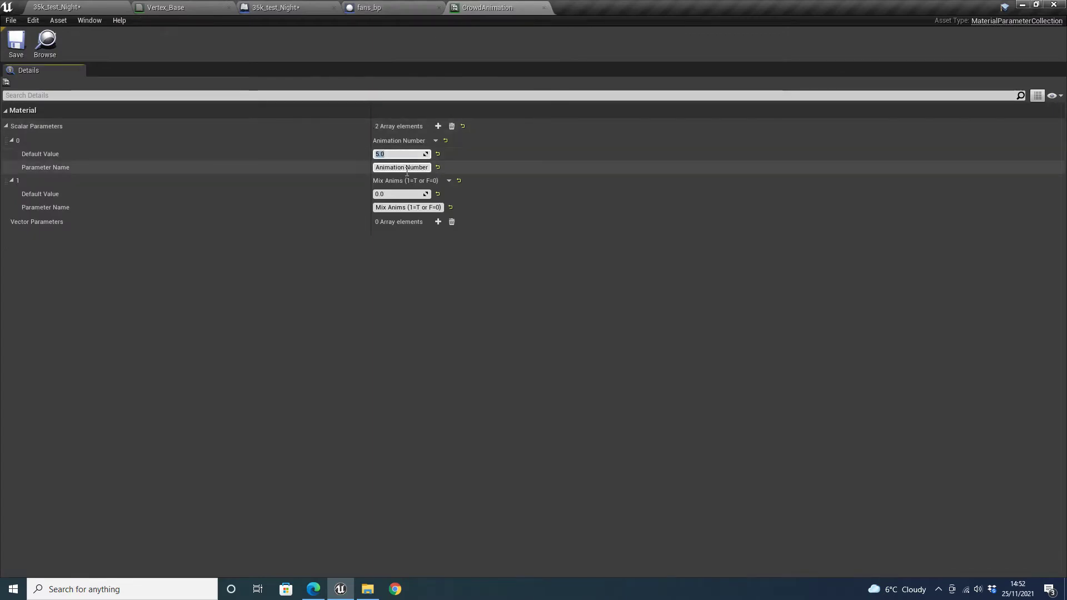
pyautogui.click(15, 45)
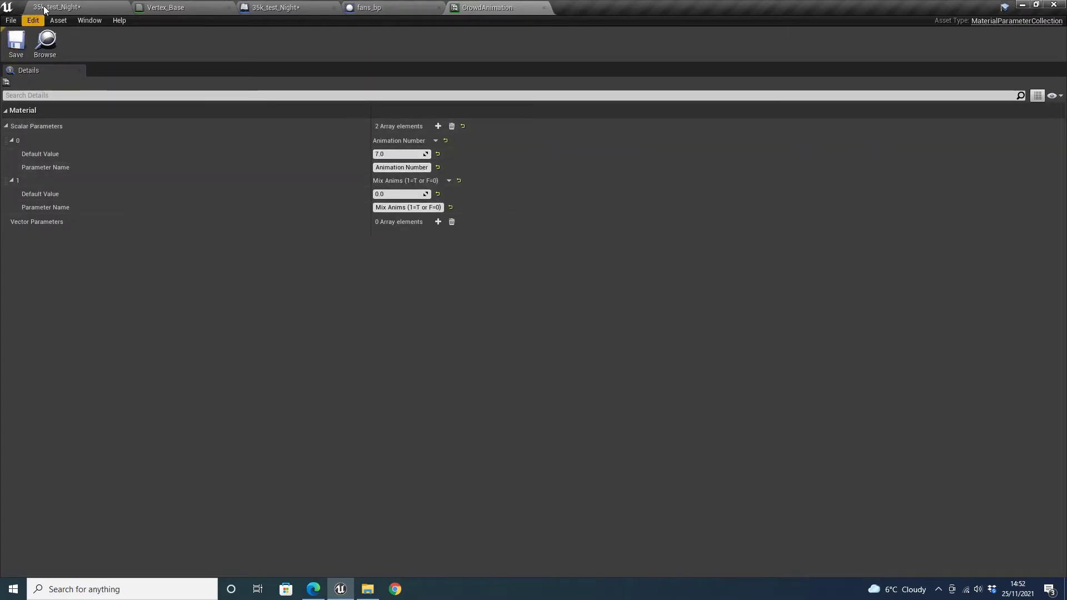
# Play the 35k_test_Night level, fly in to inspect the crowd animation and phone flashes, and stop playing.
pyautogui.click(56, 8)
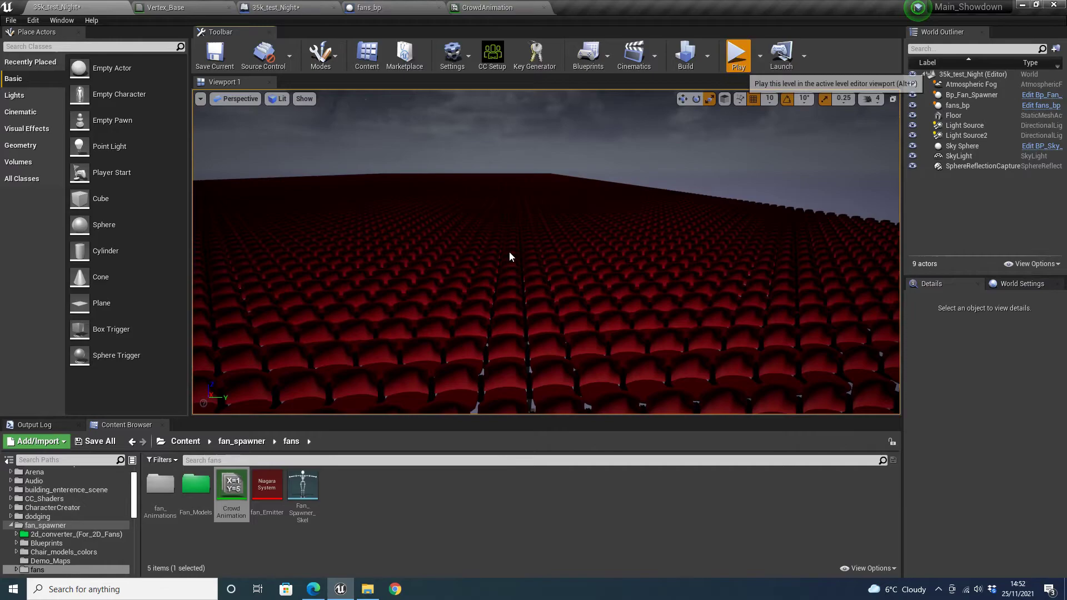
pyautogui.hotkey('alt', 'p')
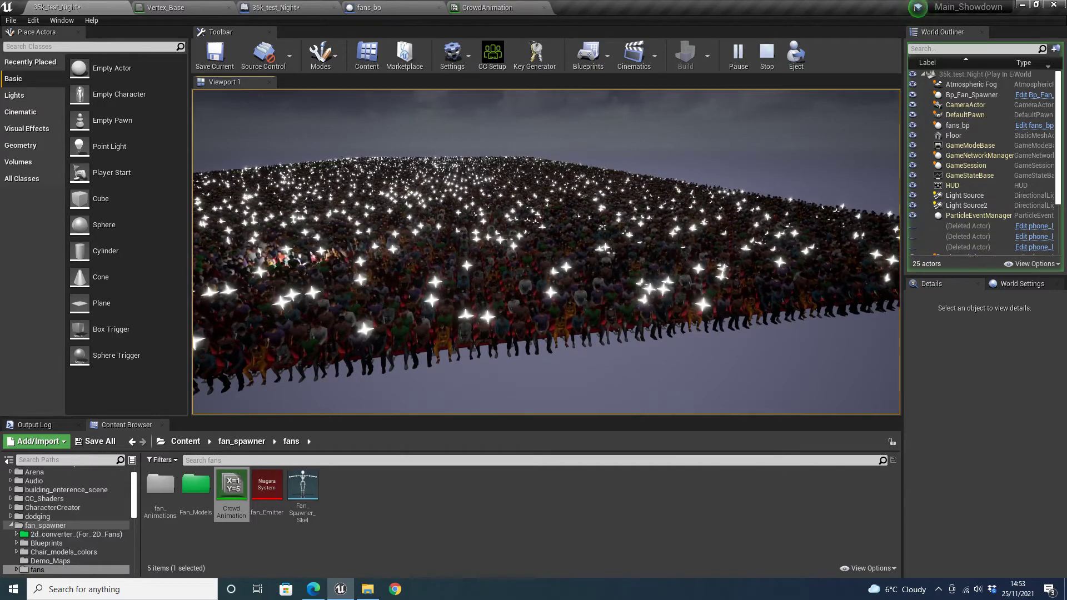
pyautogui.press('w')
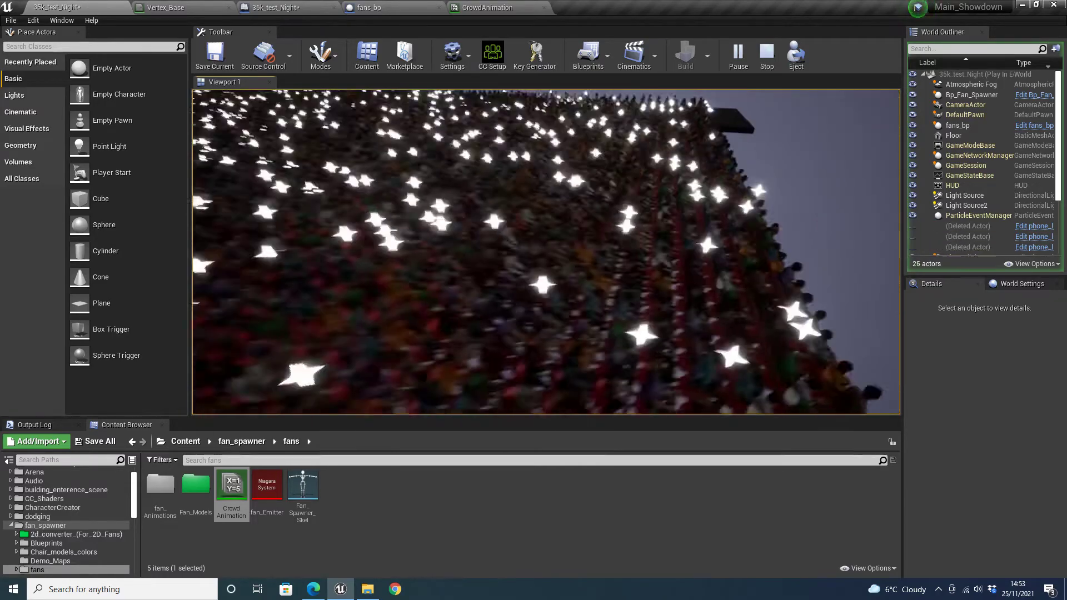
pyautogui.press('w')
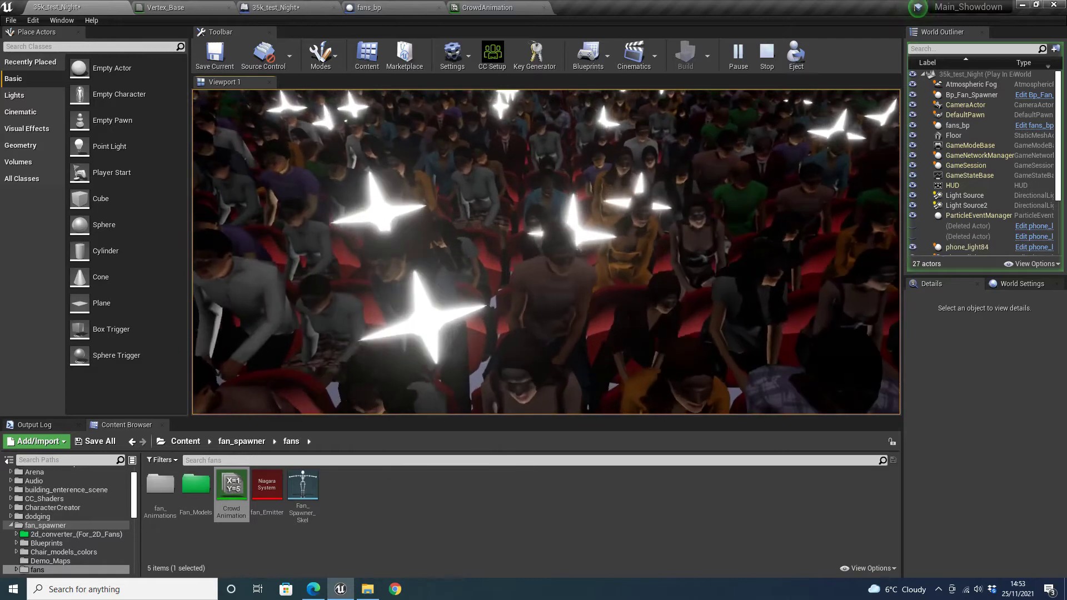
pyautogui.press('Escape')
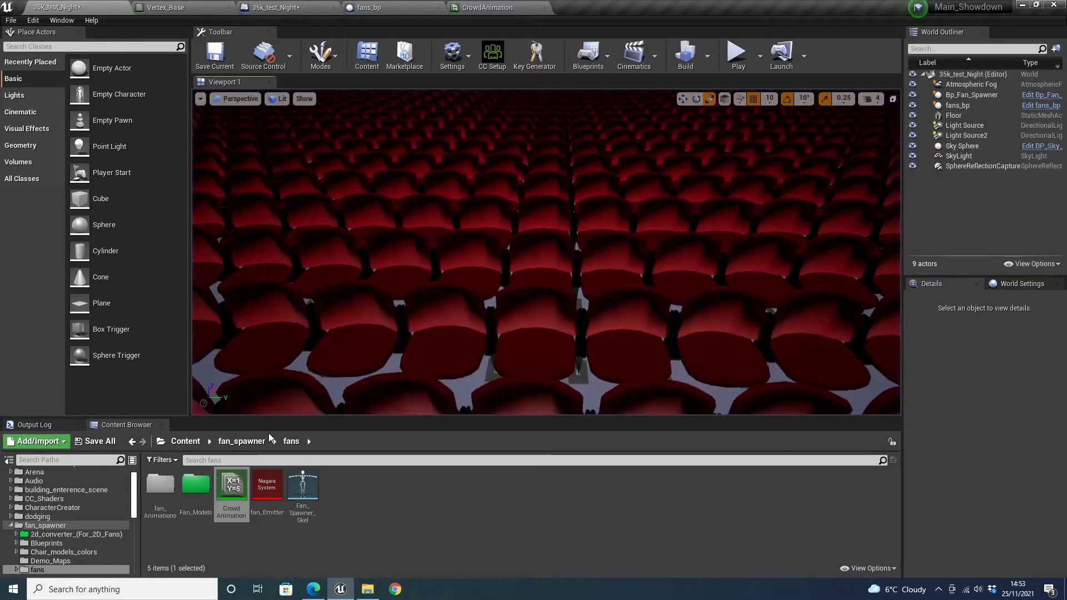
# Search the fan_spawner folder for "light" and open the Fan_Light_Constant static mesh.
pyautogui.click(249, 445)
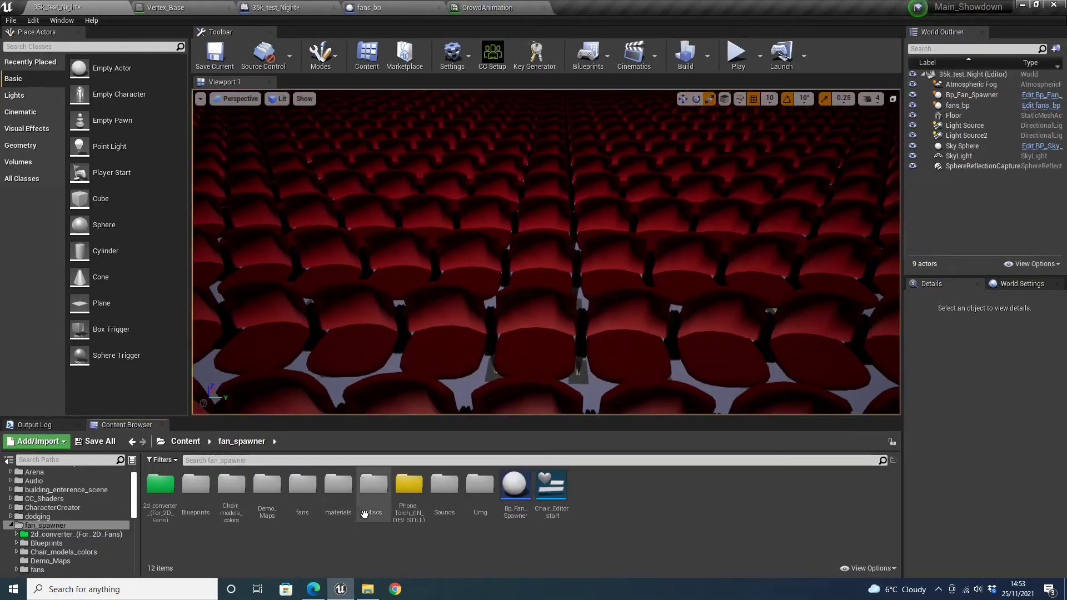
pyautogui.doubleClick(409, 489)
pyautogui.click(242, 441)
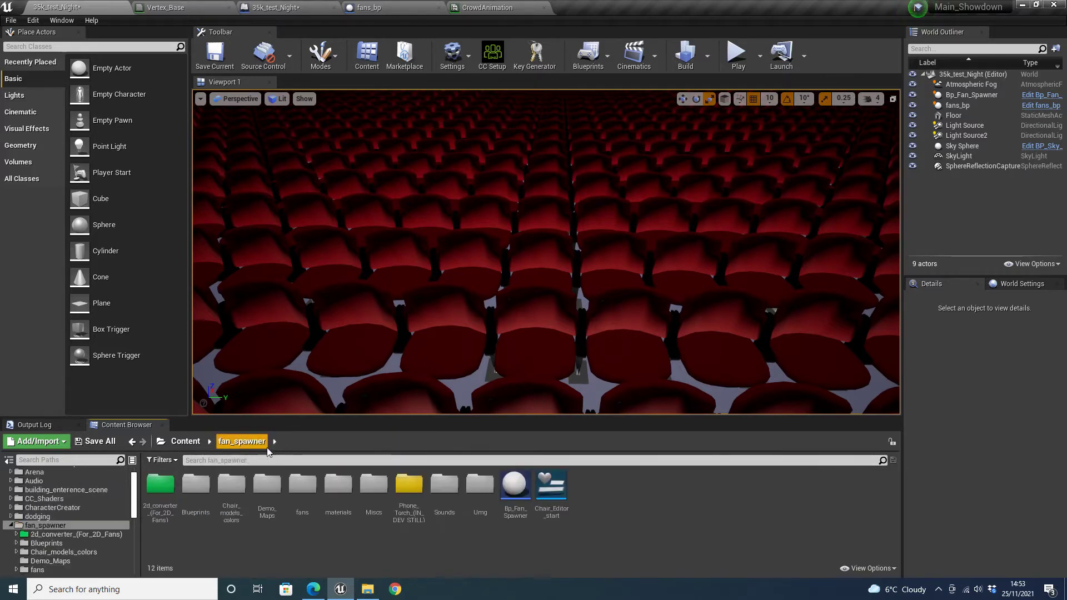
pyautogui.doubleClick(303, 486)
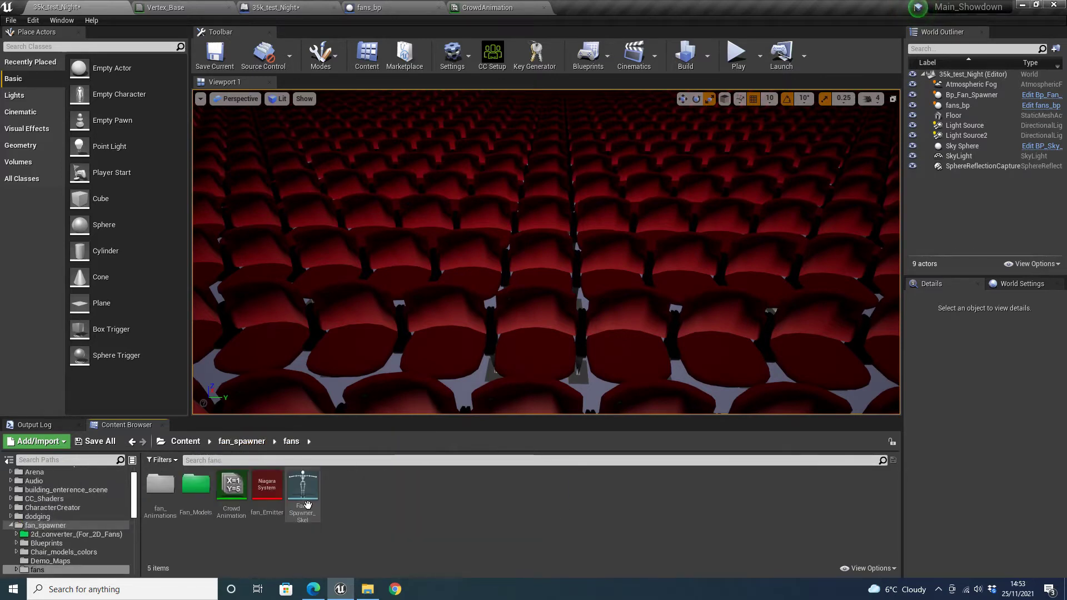
pyautogui.click(241, 441)
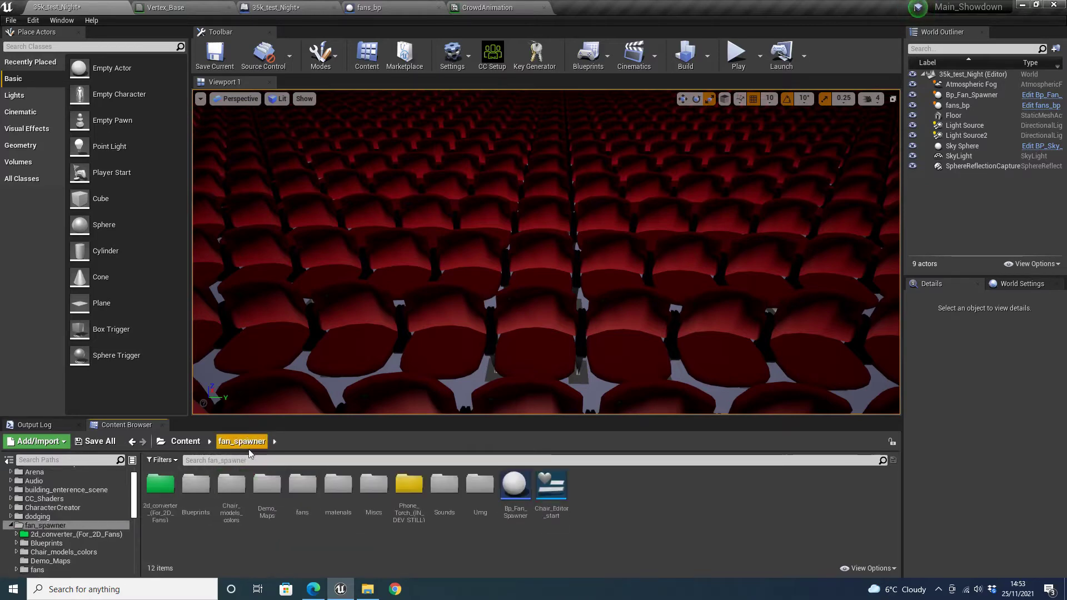
pyautogui.write('light')
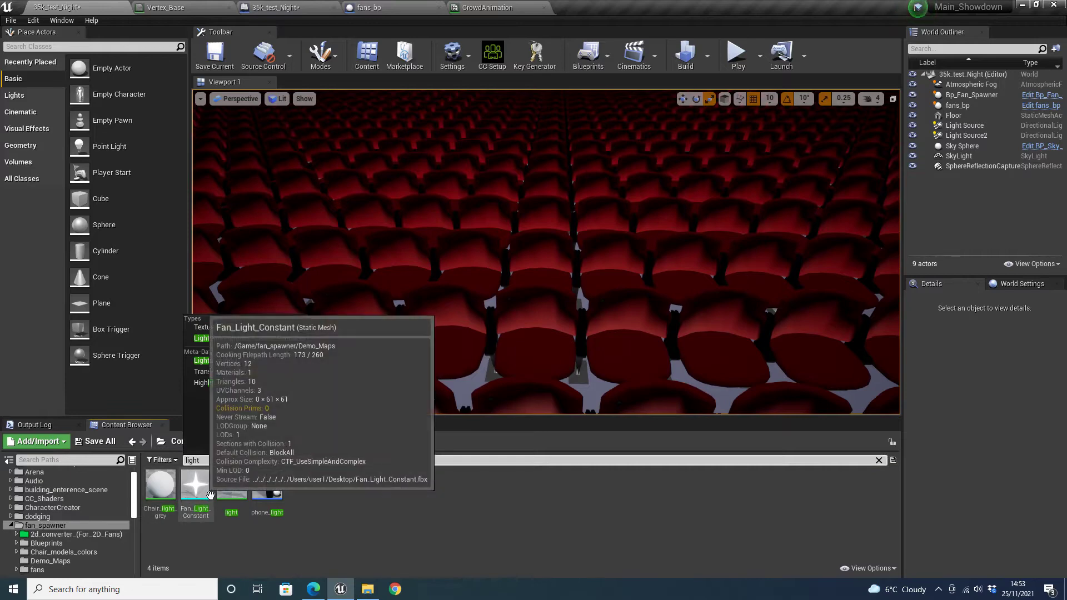
pyautogui.doubleClick(196, 487)
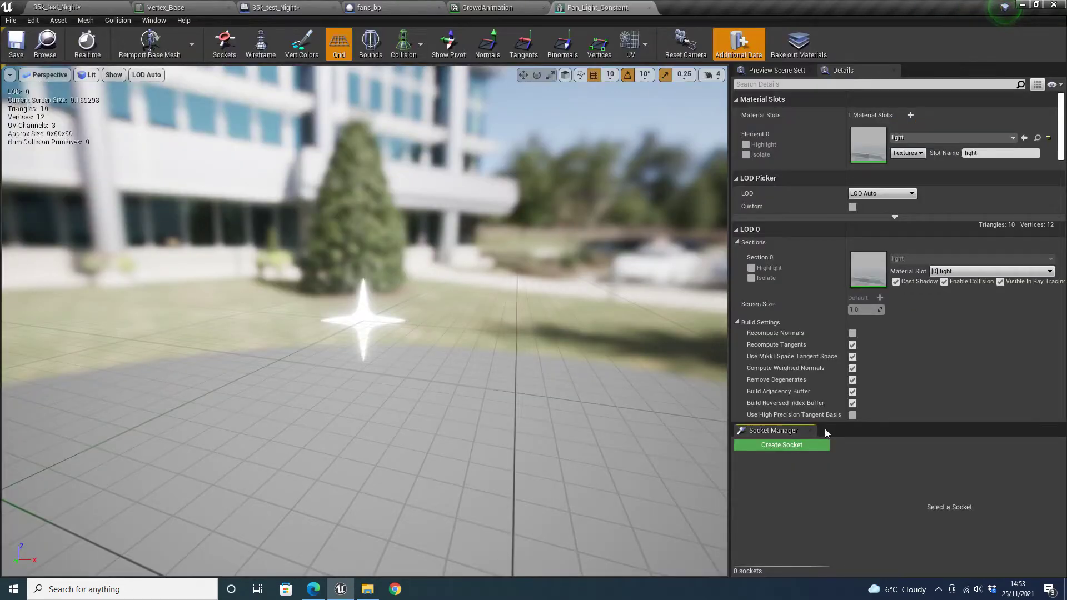
# Locate the mesh's light material, open it, and examine its SCALE section and the RotateAboutAxis connection to the material output.
pyautogui.click(1037, 138)
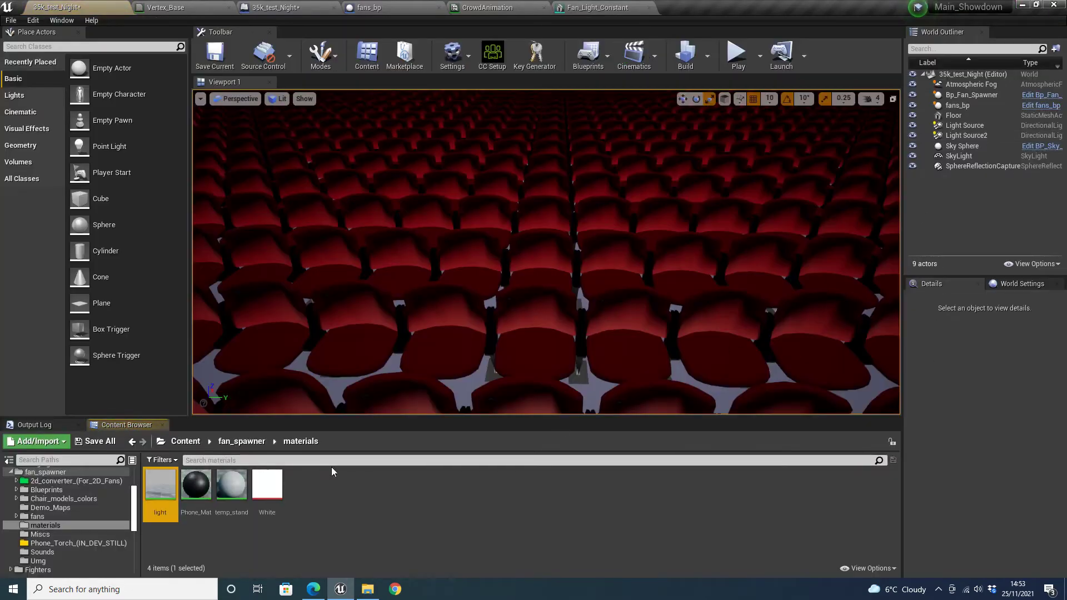
pyautogui.doubleClick(159, 493)
pyautogui.scroll(-4, 370, 390)
pyautogui.moveTo(420, 414); pyautogui.dragTo(578, 320, button='right')
pyautogui.scroll(4, 559, 319)
pyautogui.moveTo(506, 310); pyautogui.dragTo(888, 119, button='right')
pyautogui.moveTo(638, 206); pyautogui.dragTo(828, 183, button='right')
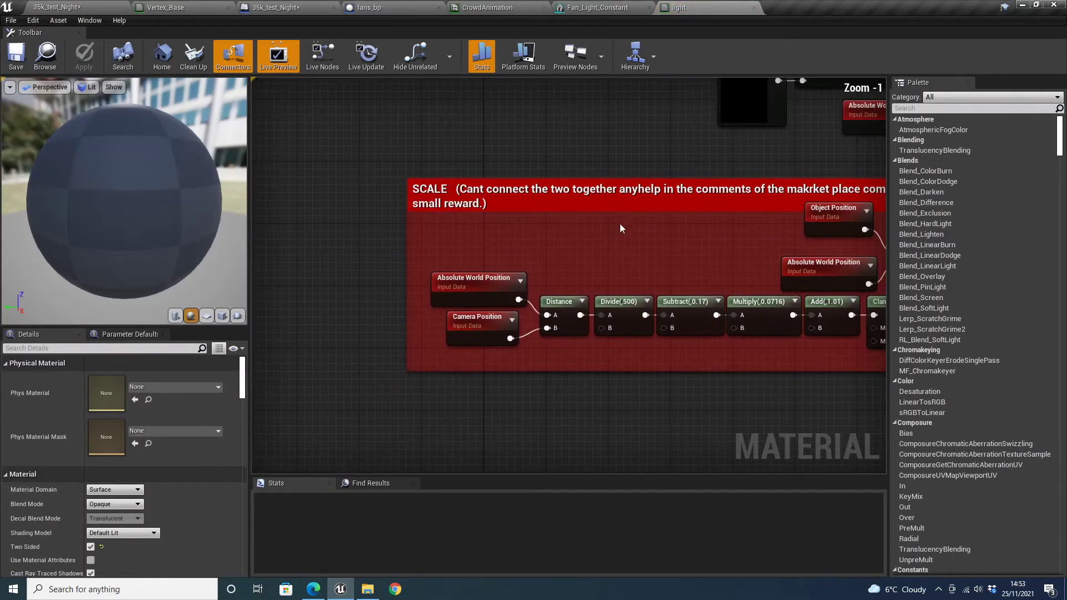
pyautogui.scroll(-1, 457, 305)
pyautogui.moveTo(493, 254); pyautogui.dragTo(262, 352, button='right')
pyautogui.moveTo(687, 302); pyautogui.dragTo(405, 376, button='right')
pyautogui.scroll(1, 577, 290)
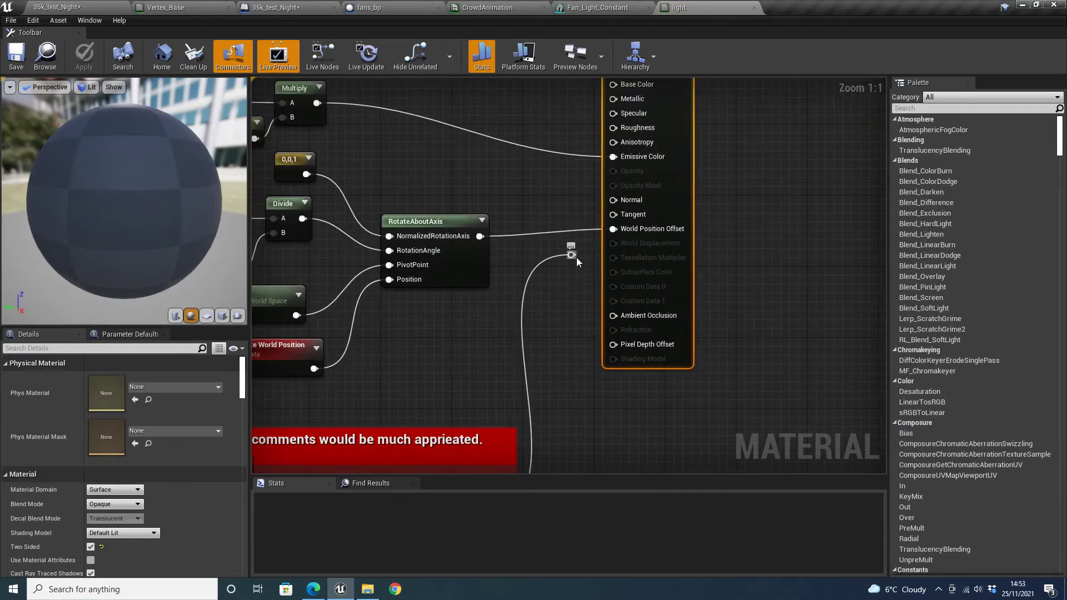
# Connect the SCALE section's Multiply output to World Position Offset in place of RotateAboutAxis, and apply the change to the light material.
pyautogui.moveTo(571, 254); pyautogui.dragTo(616, 229)
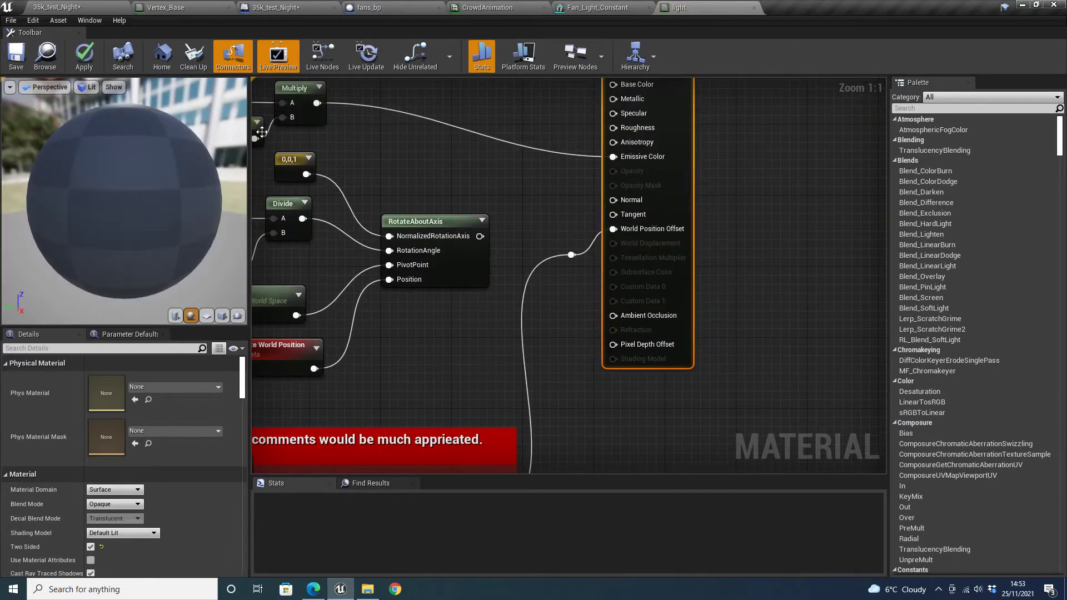
pyautogui.moveTo(519, 305); pyautogui.dragTo(520, 217, button='right')
pyautogui.scroll(-2, 491, 226)
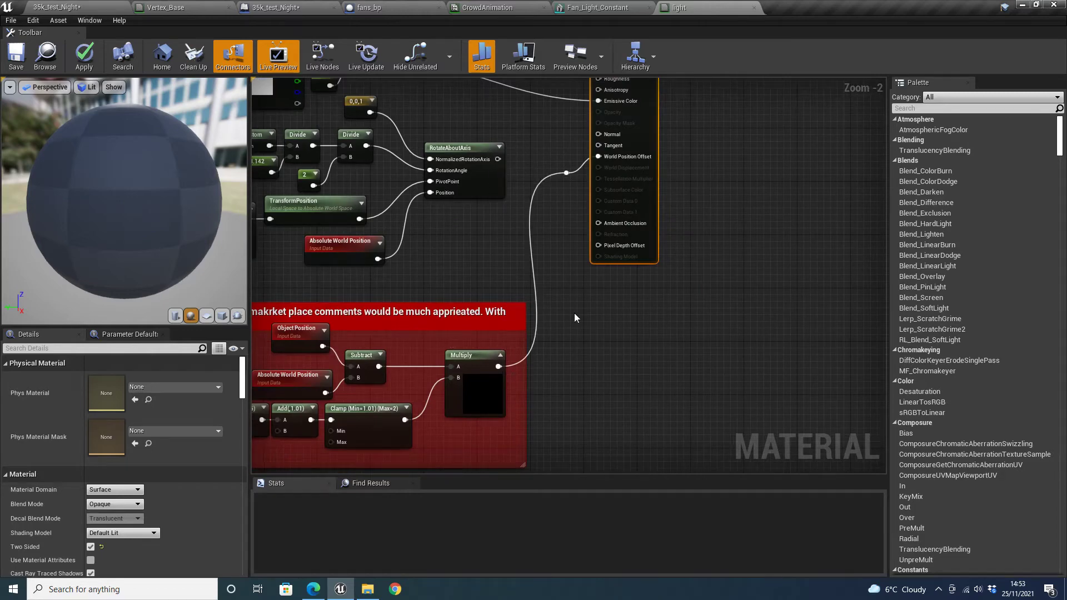
pyautogui.moveTo(507, 263); pyautogui.dragTo(552, 268, button='right')
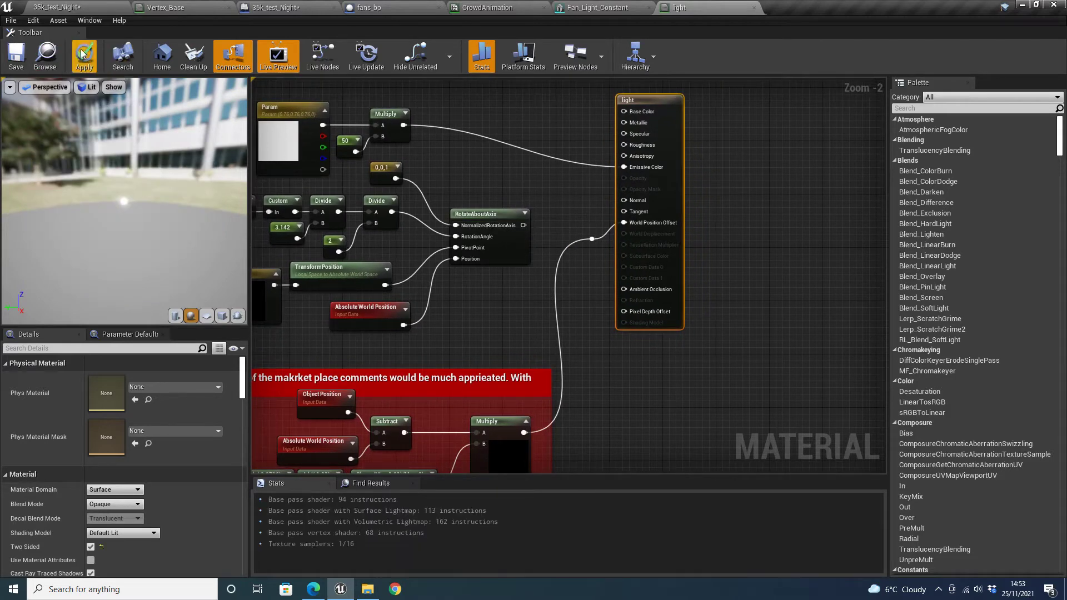
pyautogui.click(15, 57)
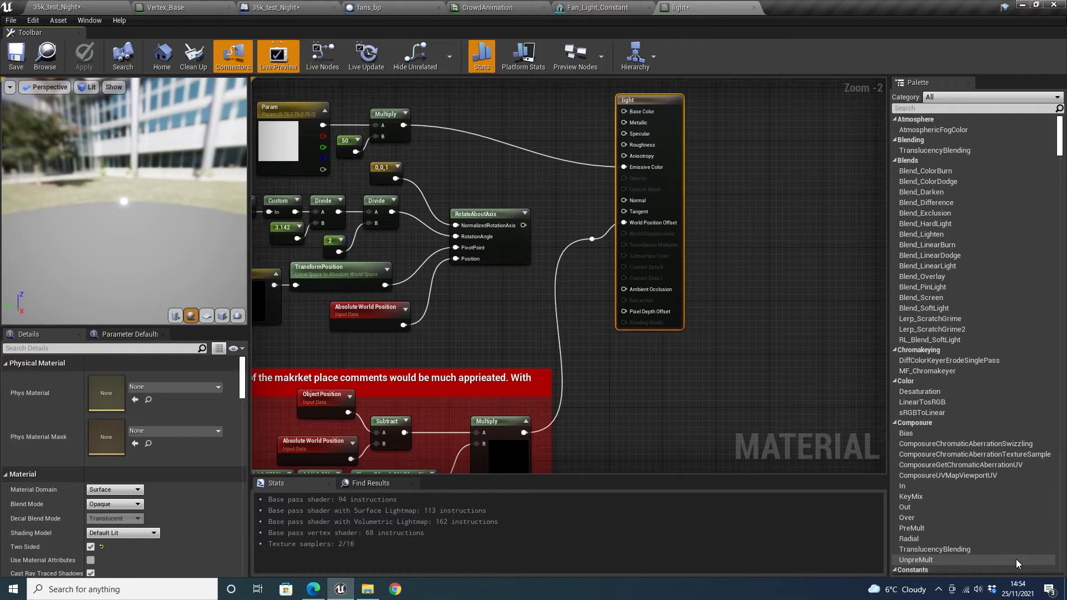
# Return to the 35k_test_Night level, play it and fly back from the crowd to inspect the scaled phone flashes.
pyautogui.click(89, 6)
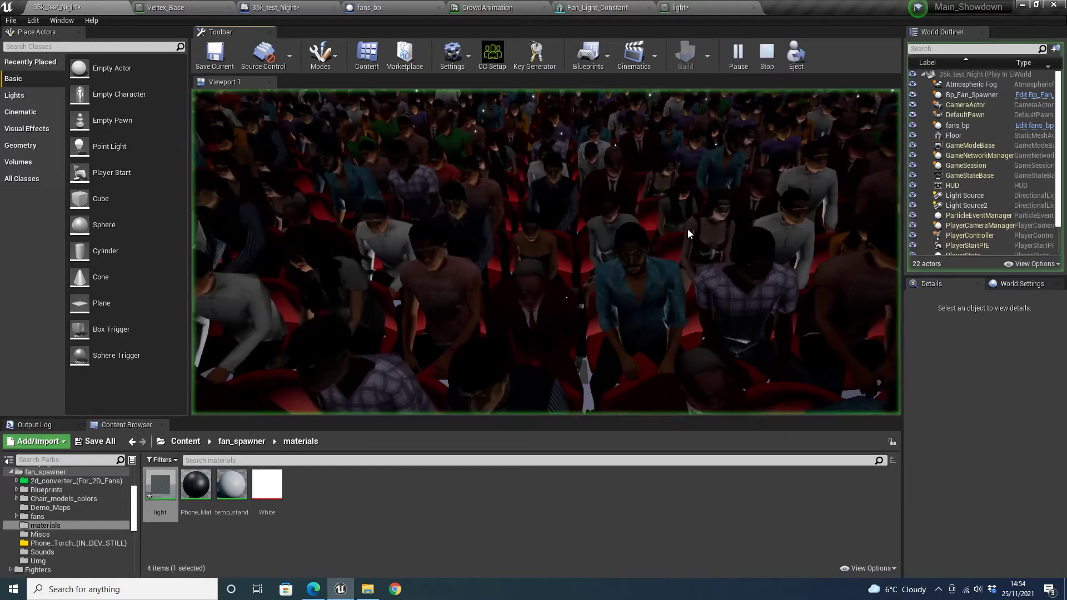
pyautogui.click(687, 229)
pyautogui.press('s')
pyautogui.press('s')
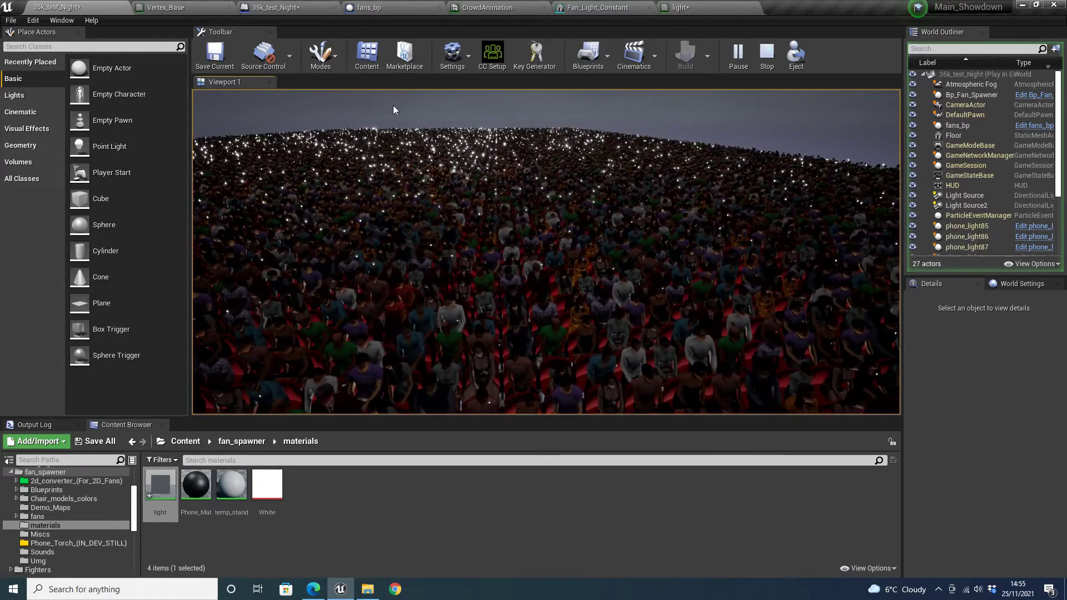
pyautogui.click(388, 171)
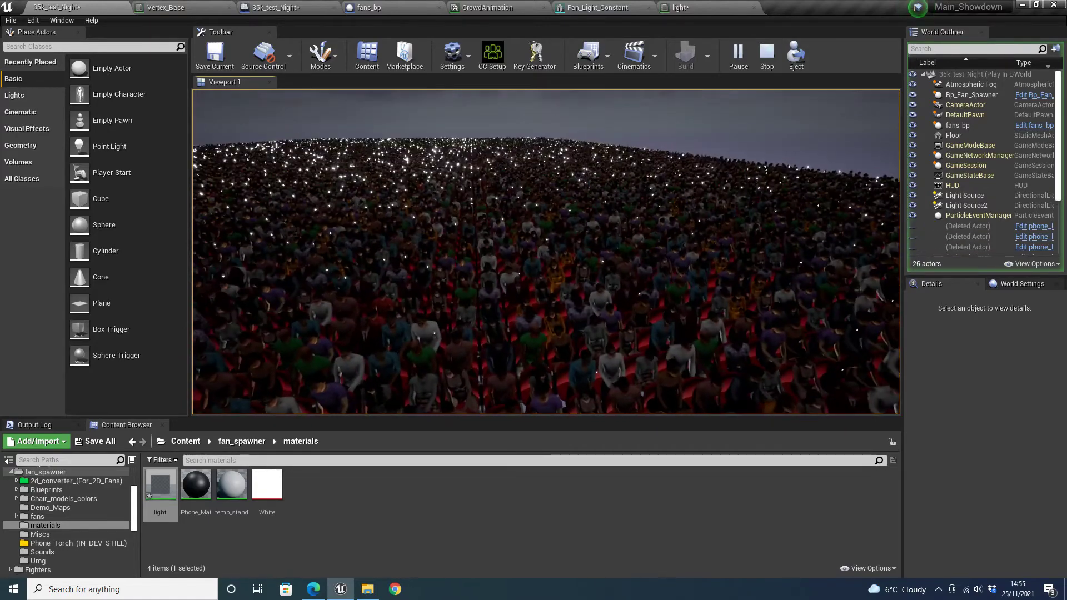